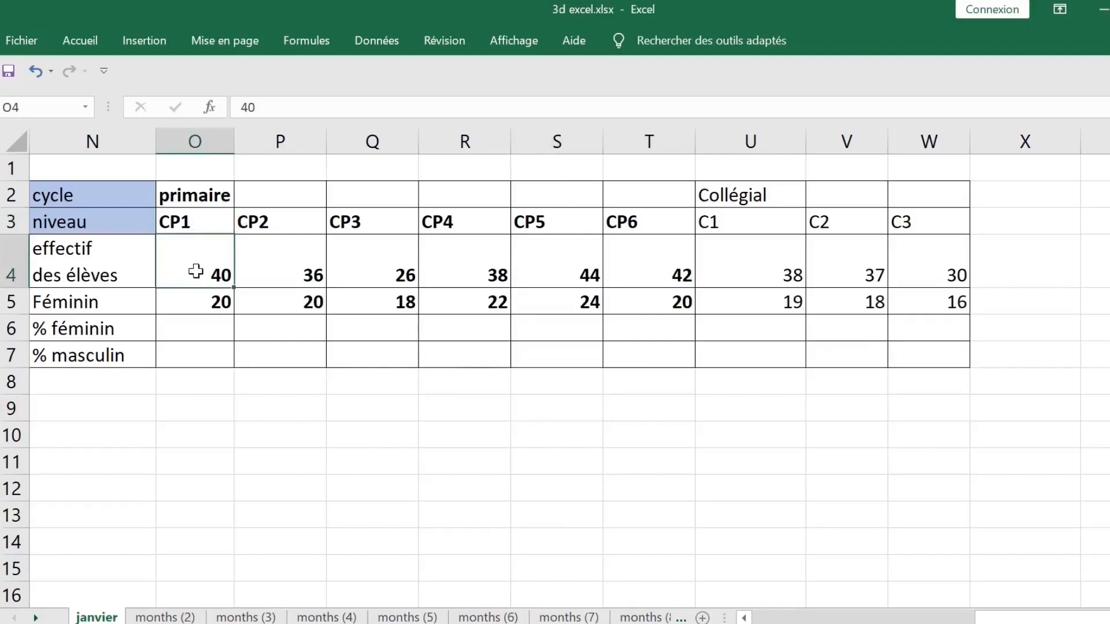
- Examine the pupil table's count, Féminin and percentage rows, and the blank cells after "primaire" in the cycle row
{"action": "left_click", "coordinate": [211, 298]}
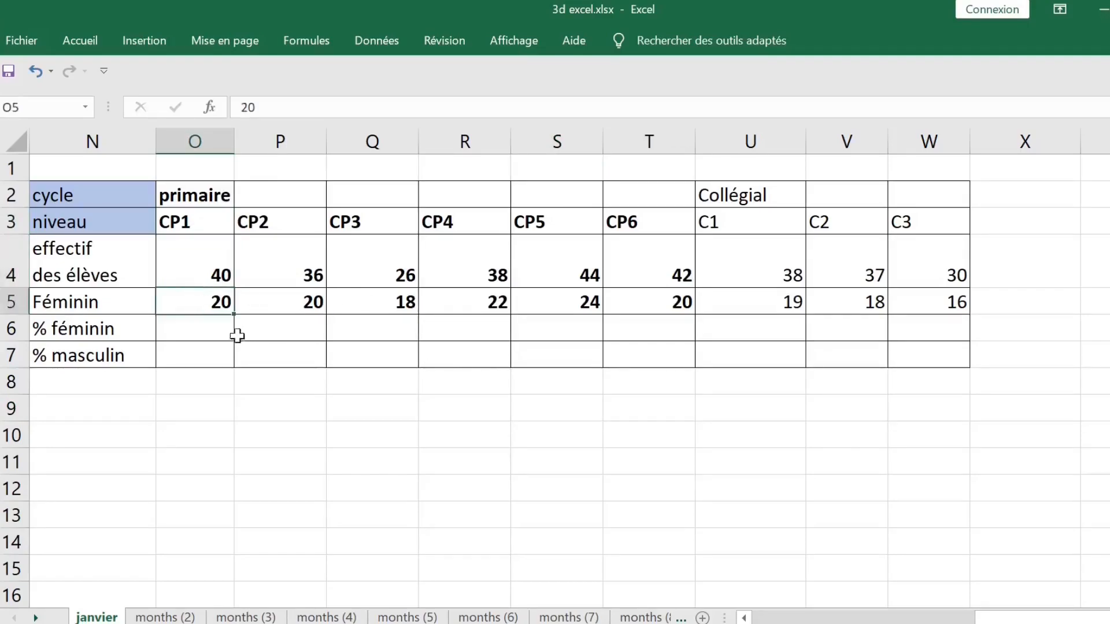
{"action": "left_click", "coordinate": [212, 328]}
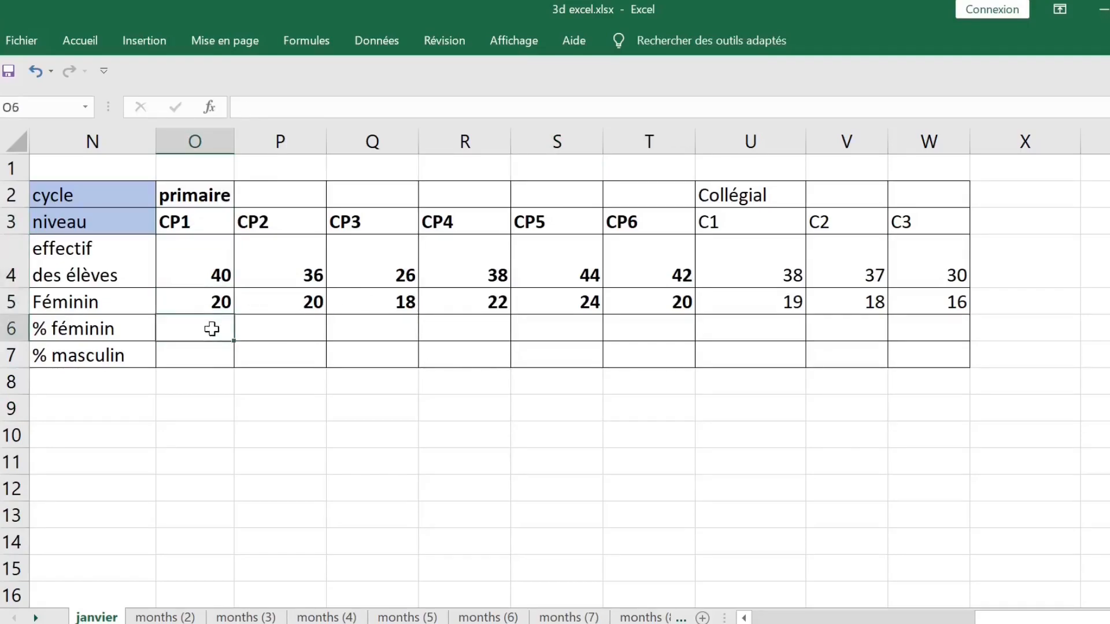
{"action": "left_click", "coordinate": [96, 357]}
{"action": "left_click", "coordinate": [230, 355]}
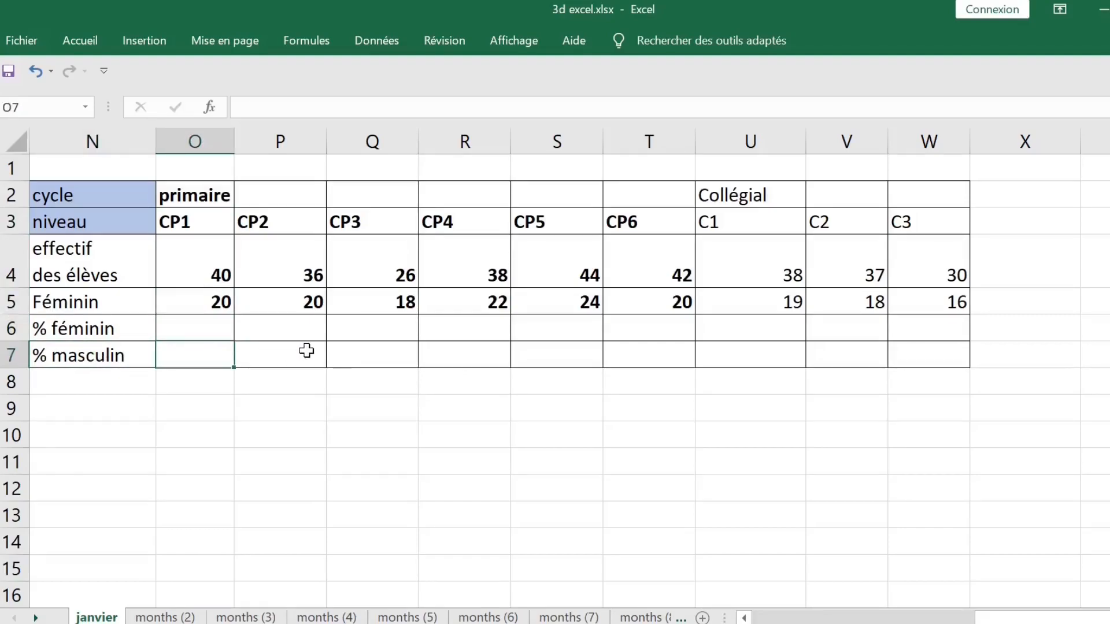
{"action": "left_click", "coordinate": [251, 191]}
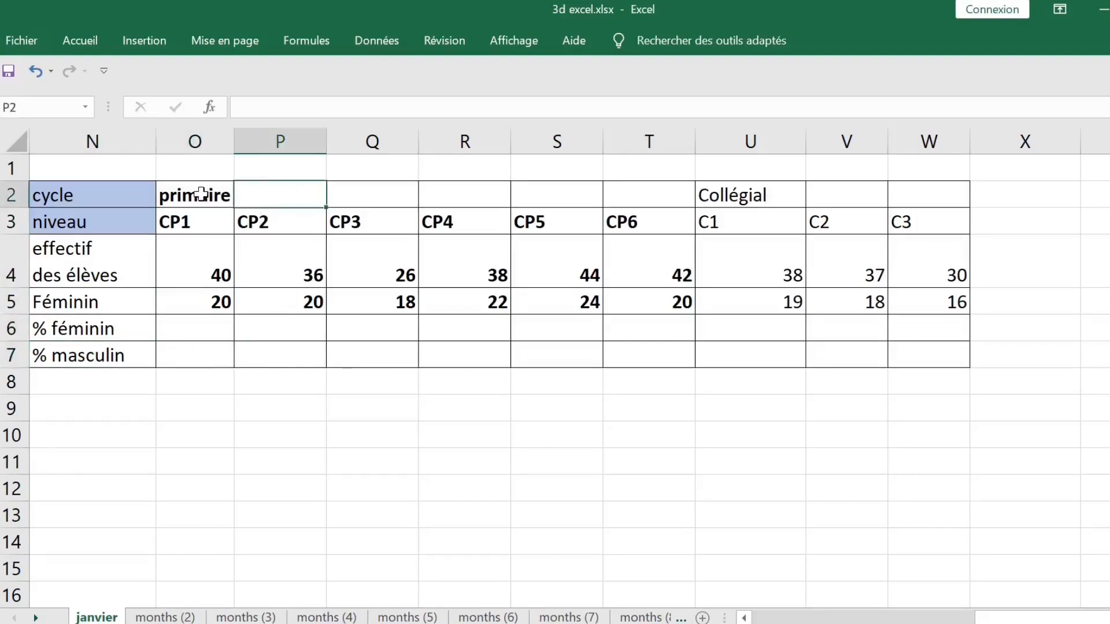
{"action": "left_click", "coordinate": [200, 194]}
{"action": "left_click", "coordinate": [276, 196]}
{"action": "left_click", "coordinate": [384, 196]}
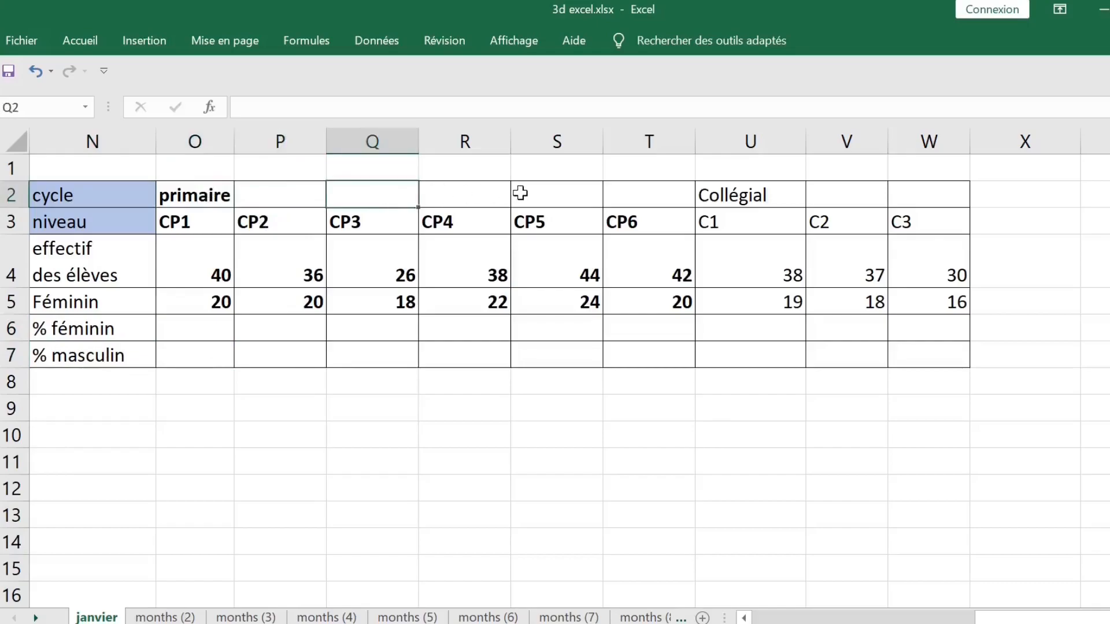
{"action": "left_click", "coordinate": [521, 193]}
{"action": "left_click_drag", "start_coordinate": [659, 189], "coordinate": [285, 188]}
- Copy "primaire" from O2 across to T2 and "Collégial" from U2 across to W2
{"action": "left_click", "coordinate": [170, 191]}
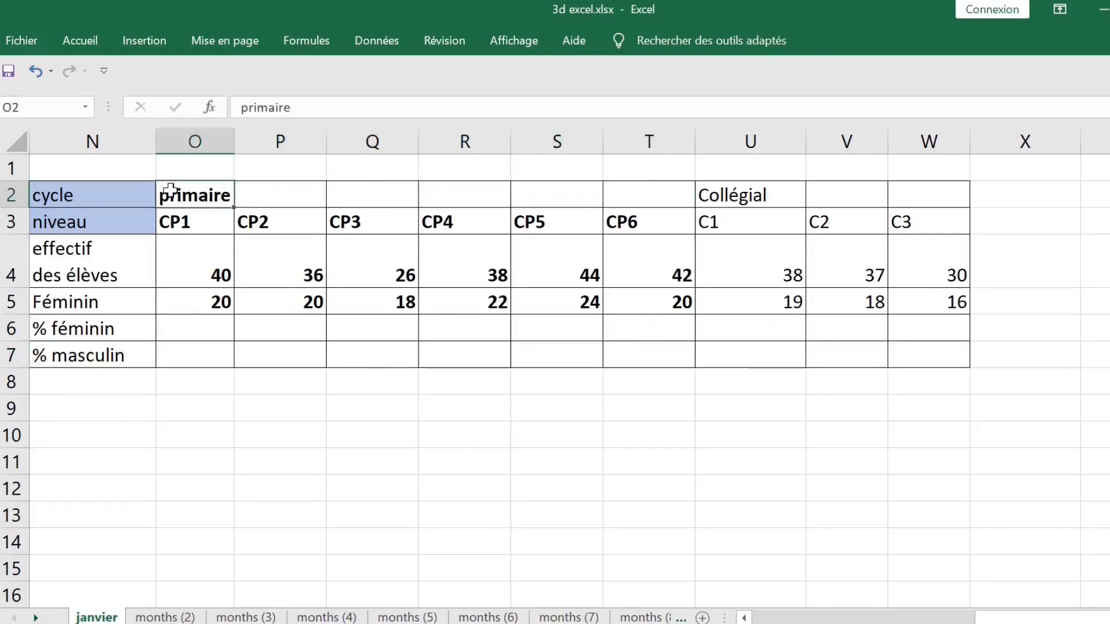
{"action": "left_click_drag", "start_coordinate": [233, 207], "coordinate": [688, 199]}
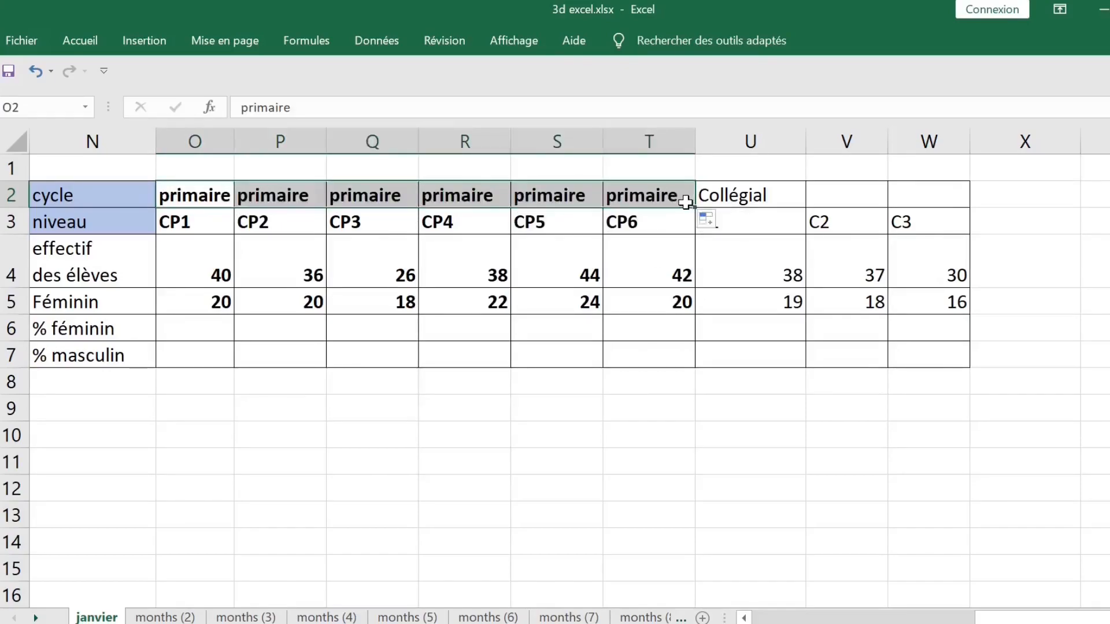
{"action": "left_click", "coordinate": [783, 199]}
{"action": "left_click_drag", "start_coordinate": [807, 205], "coordinate": [942, 204]}
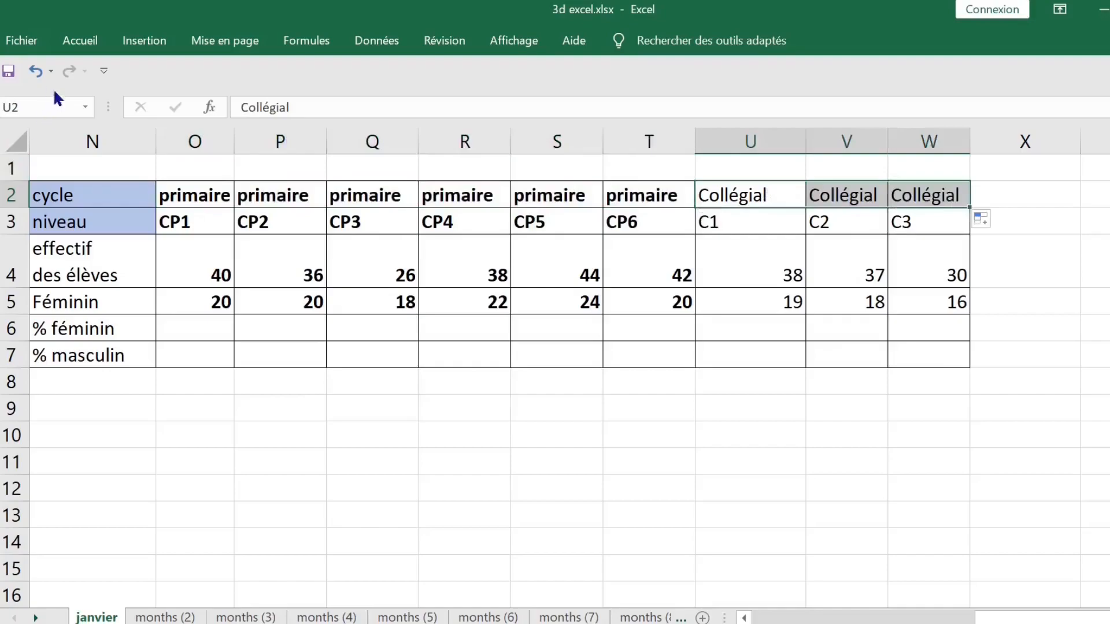
- Undo the "primaire" and "Collégial" fills in the cycle row
{"action": "left_click", "coordinate": [36, 72]}
{"action": "left_click", "coordinate": [37, 72]}
{"action": "left_click", "coordinate": [37, 72]}
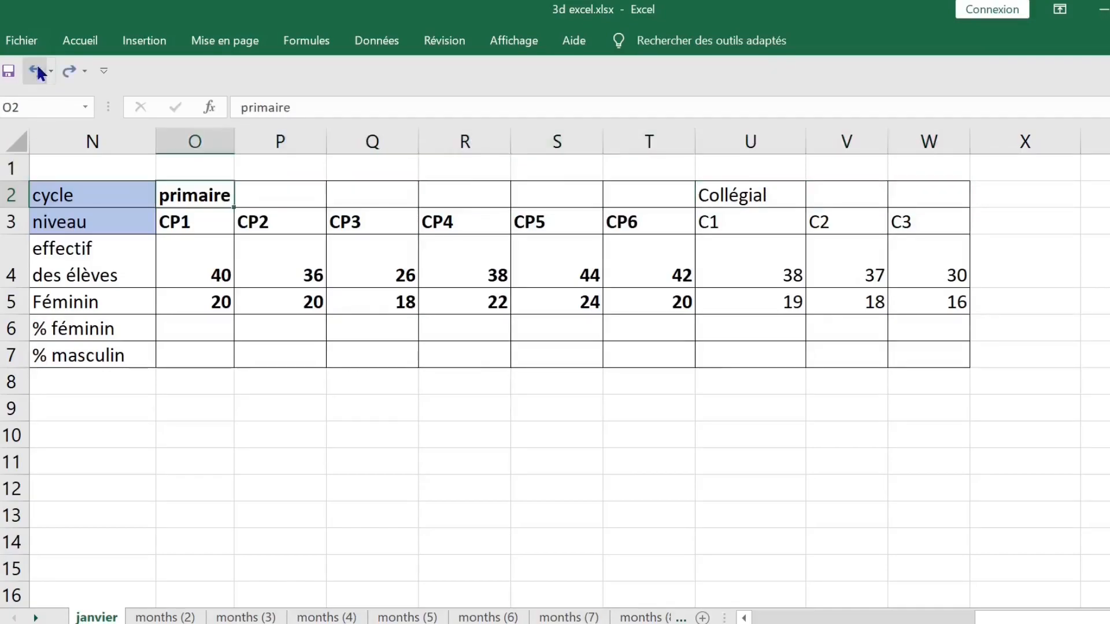
- Select only the blank cells (Cellules vides) within O2:T2 of the cycle row
{"action": "key", "text": "ctrl+Right"}
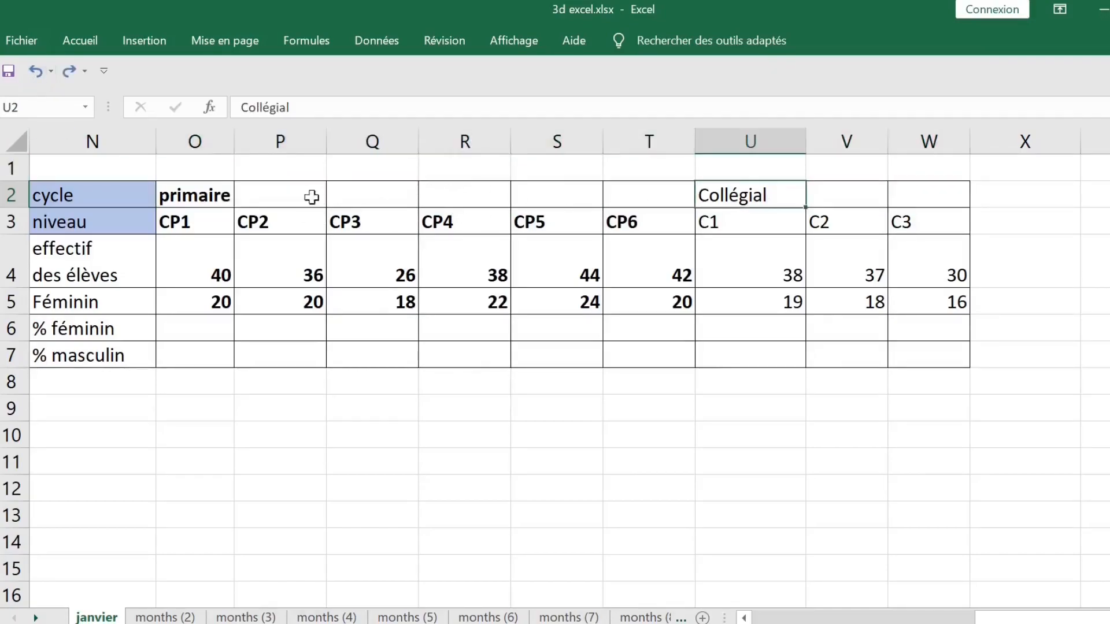
{"action": "key", "text": "ctrl+Left"}
{"action": "left_click_drag", "start_coordinate": [209, 194], "coordinate": [636, 196]}
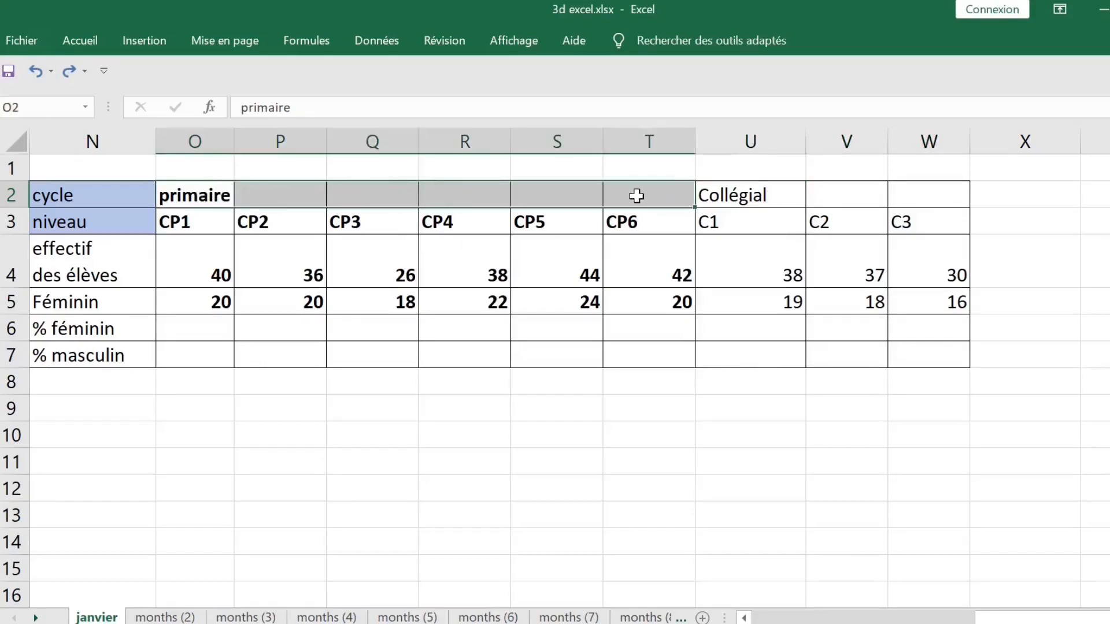
{"action": "left_click", "coordinate": [90, 45]}
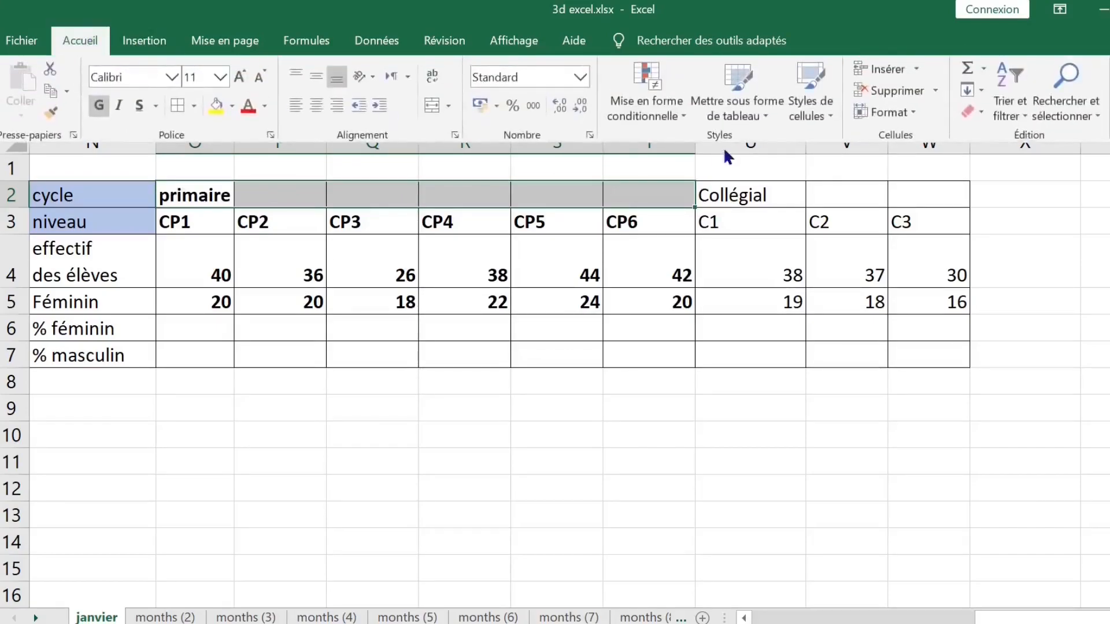
{"action": "left_click", "coordinate": [1094, 115]}
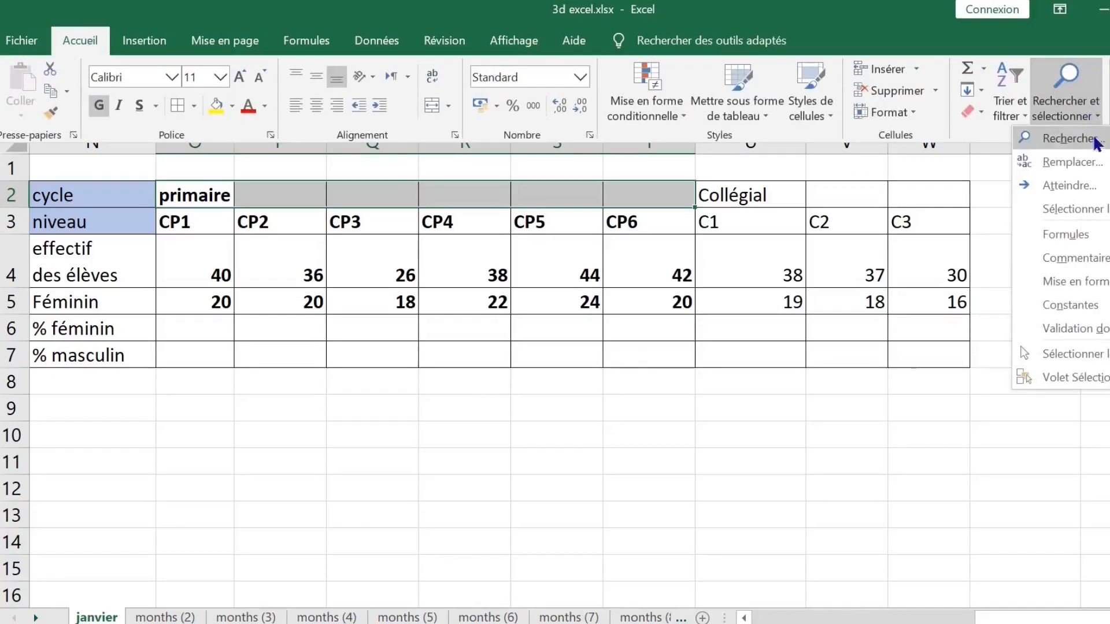
{"action": "left_click", "coordinate": [1092, 186]}
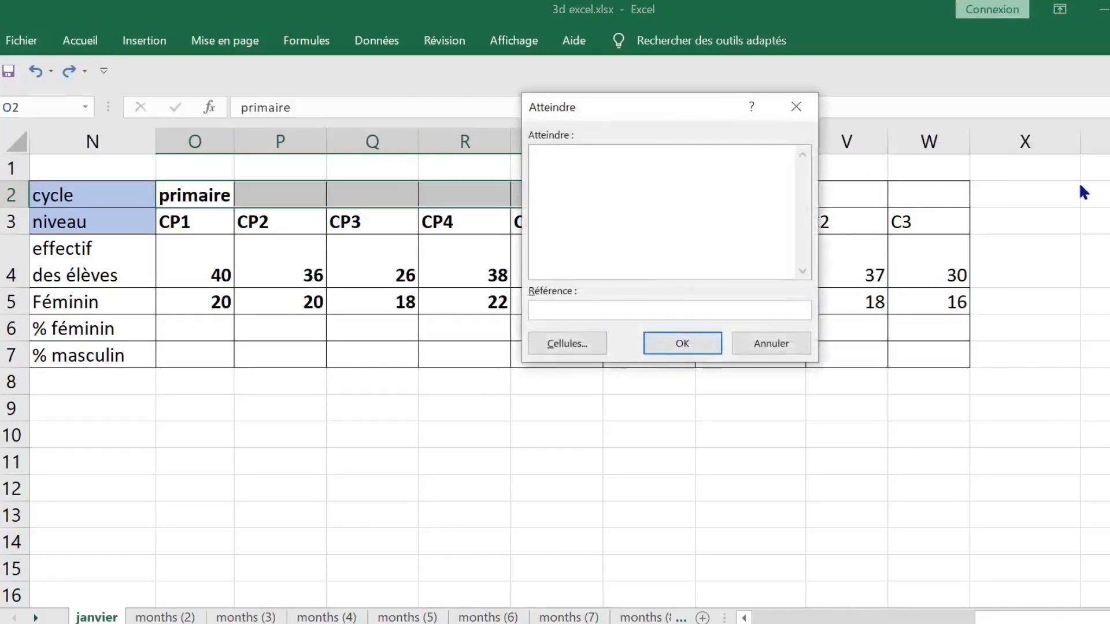
{"action": "left_click_drag", "start_coordinate": [648, 115], "coordinate": [604, 117]}
{"action": "left_click", "coordinate": [523, 345]}
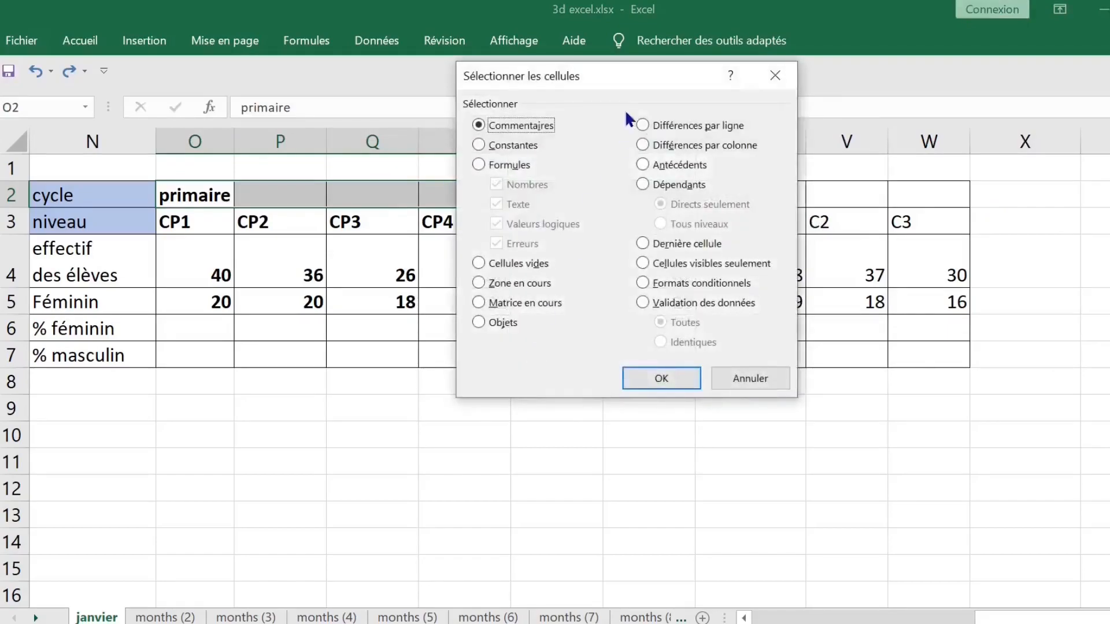
{"action": "left_click_drag", "start_coordinate": [624, 70], "coordinate": [650, 124]}
{"action": "left_click", "coordinate": [554, 317]}
{"action": "left_click", "coordinate": [688, 434]}
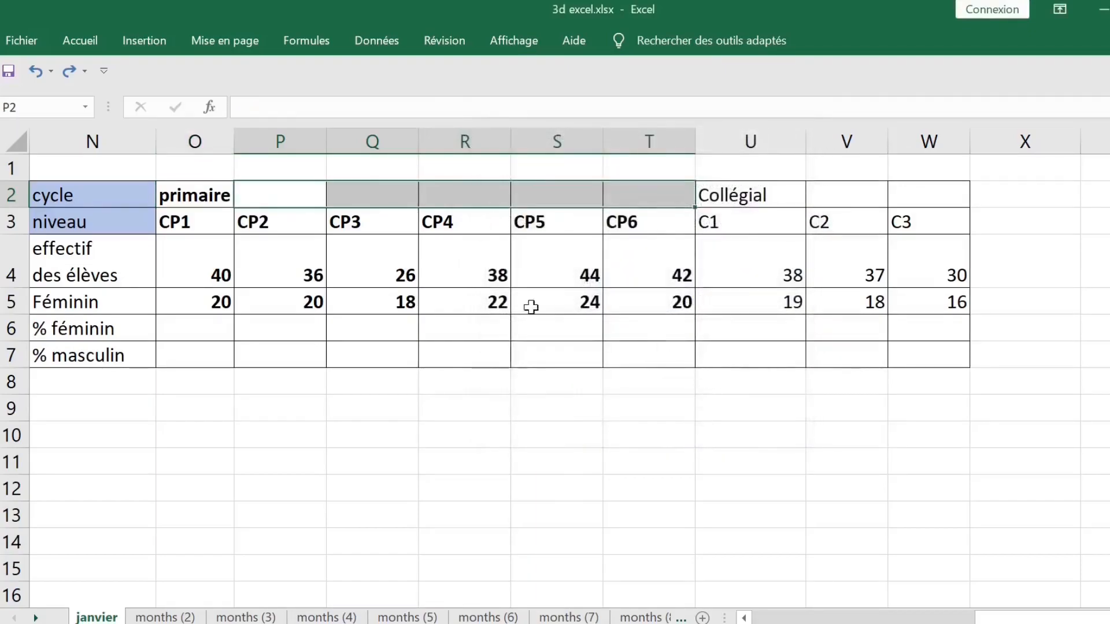
- Fill the selected blank cells P2:T2 with the standard light green colour
{"action": "left_click", "coordinate": [81, 40]}
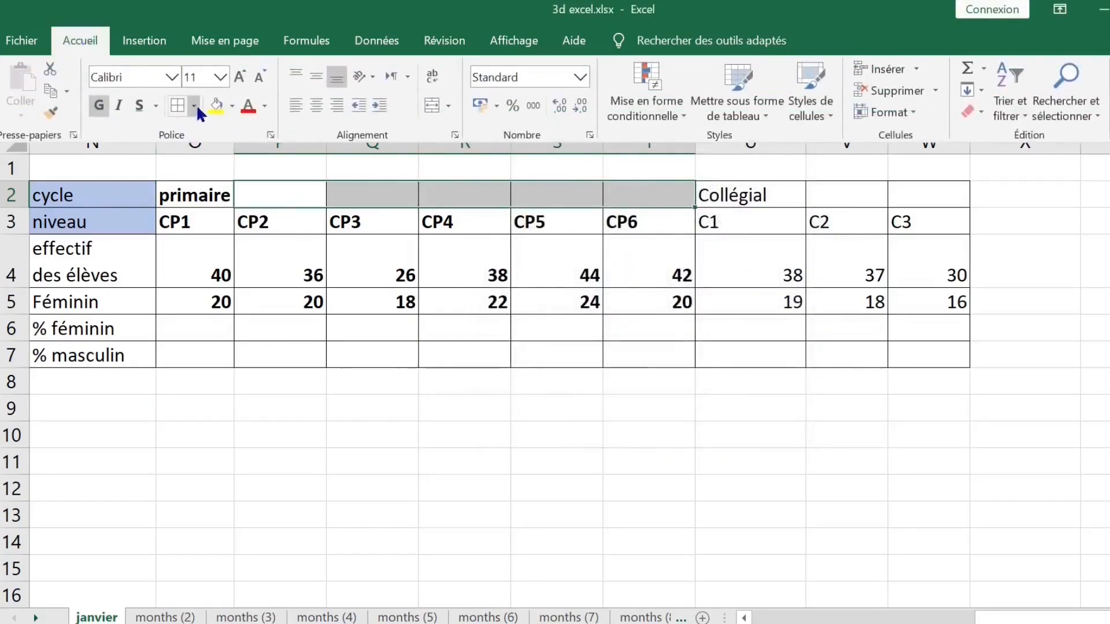
{"action": "left_click", "coordinate": [233, 106]}
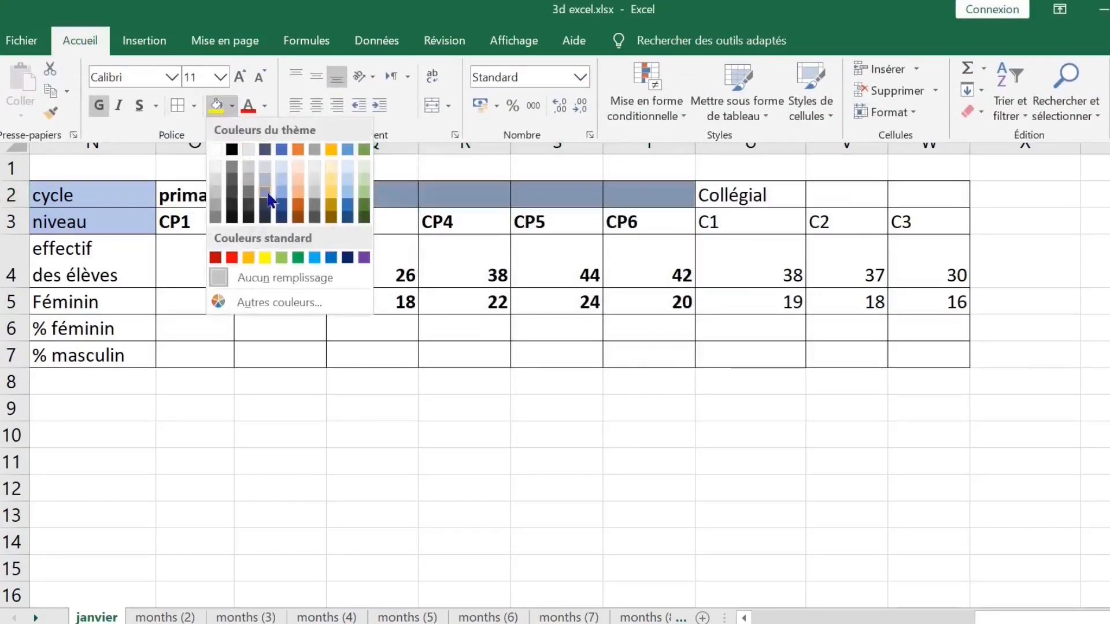
{"action": "left_click", "coordinate": [281, 256]}
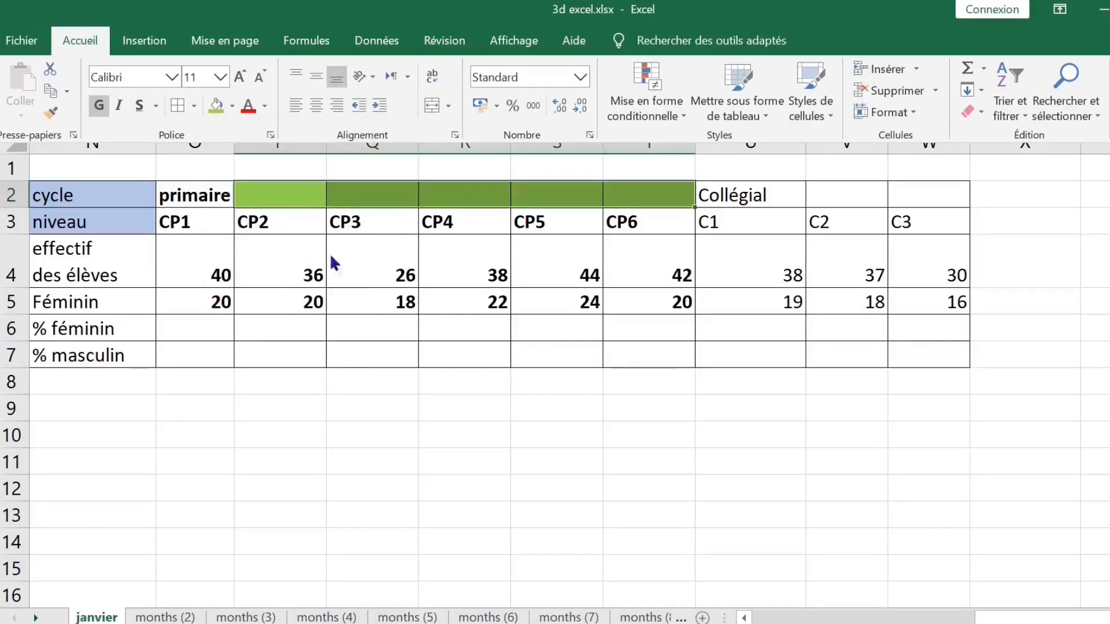
- Enter the formula =O2 into all the selected cells P2:T2 at once
{"action": "type", "text": "="}
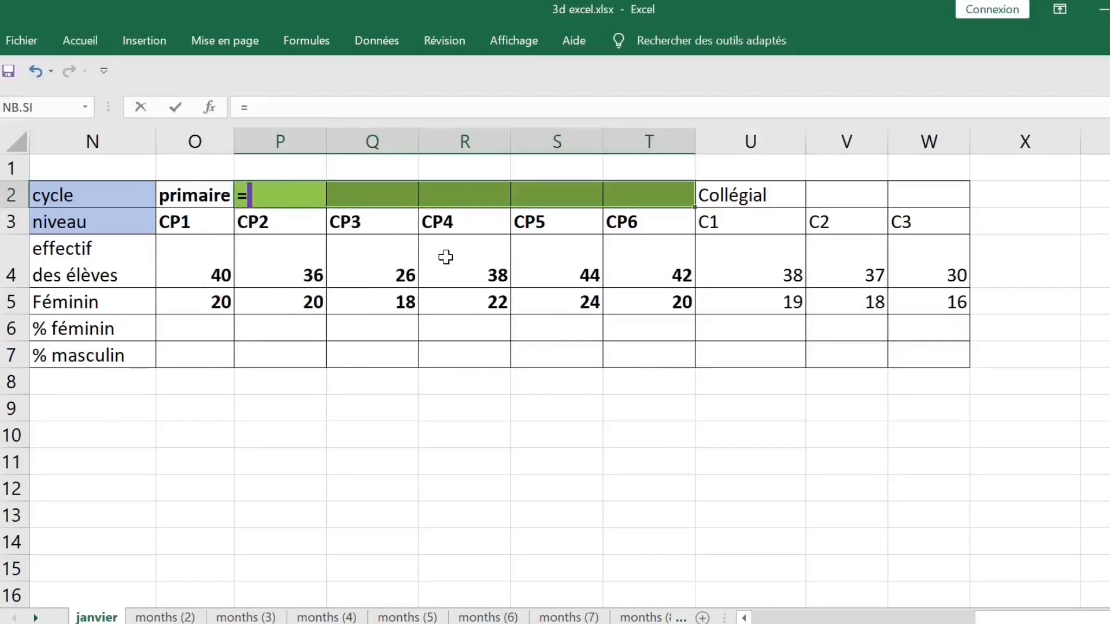
{"action": "left_click", "coordinate": [212, 196]}
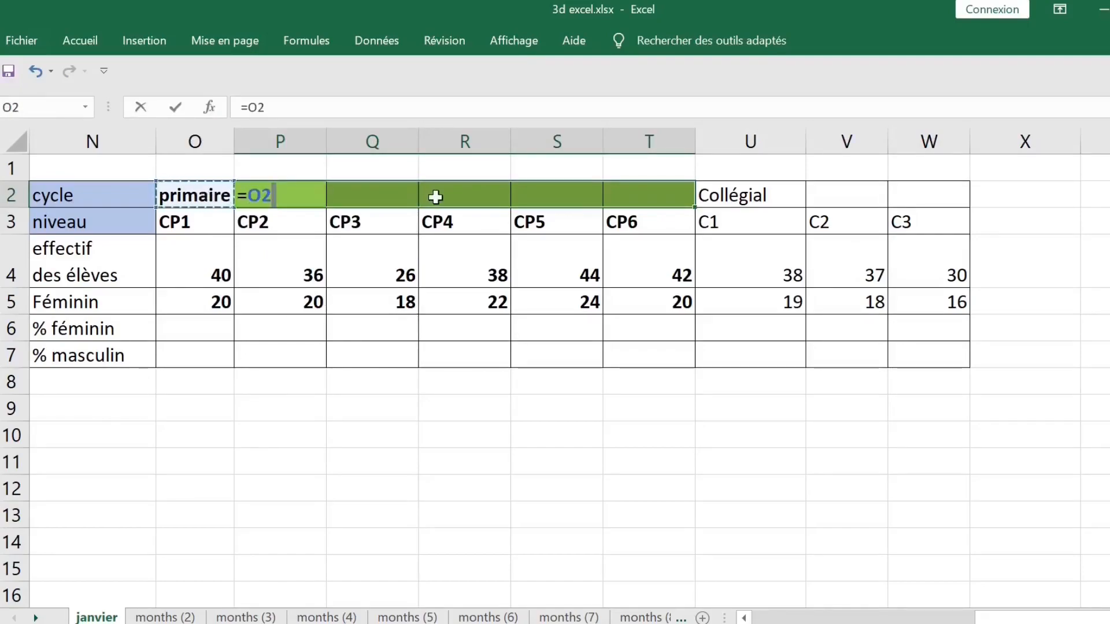
{"action": "key", "text": "ctrl+Return"}
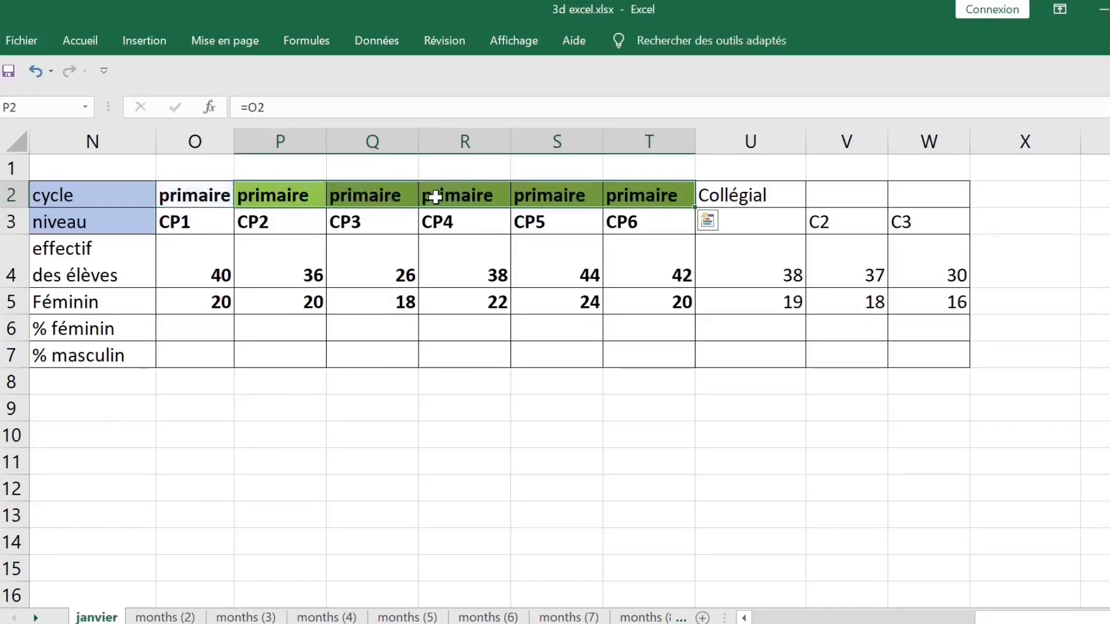
{"action": "left_click", "coordinate": [432, 301]}
{"action": "left_click_drag", "start_coordinate": [180, 188], "coordinate": [649, 337]}
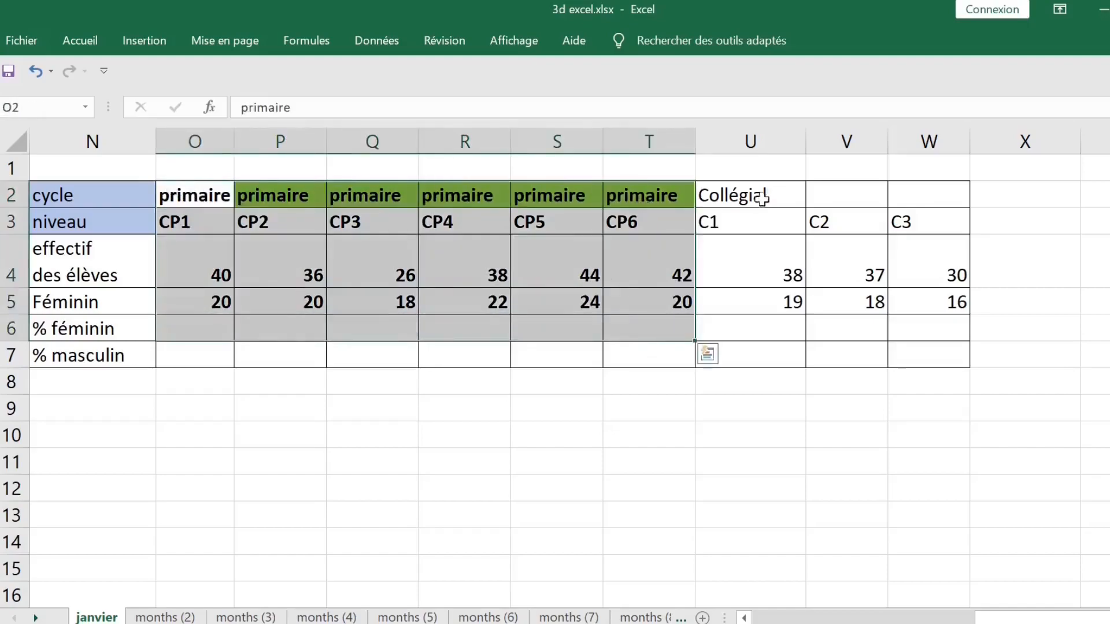
- Select only the blank cells (Cellules vides) within U2:W2 of the cycle row
{"action": "left_click", "coordinate": [759, 196]}
{"action": "left_click_drag", "start_coordinate": [759, 195], "coordinate": [921, 194]}
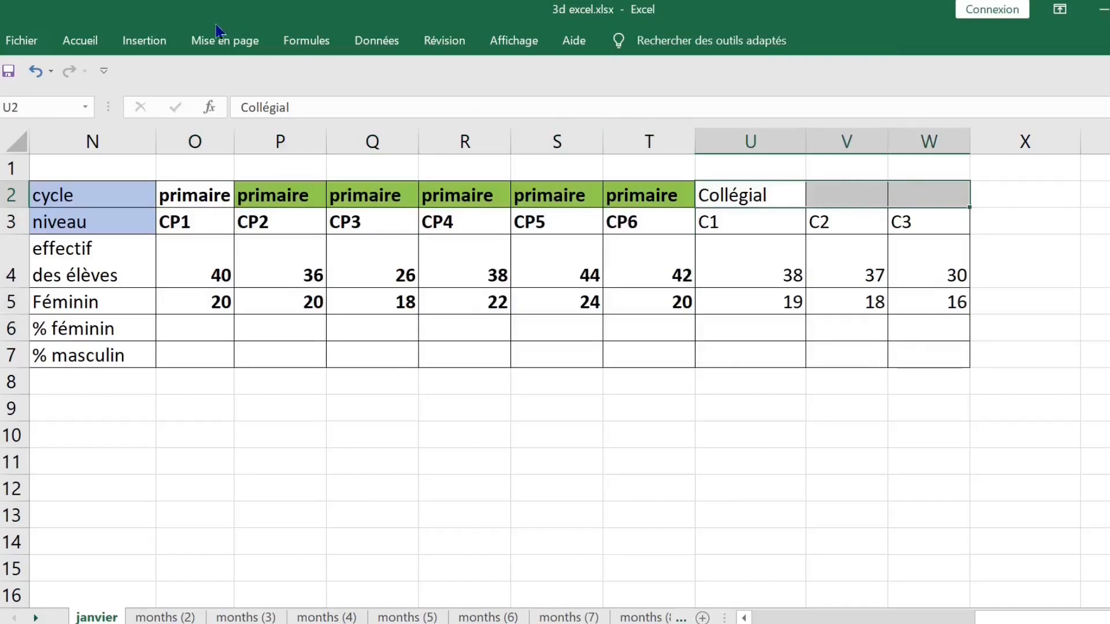
{"action": "left_click", "coordinate": [79, 41]}
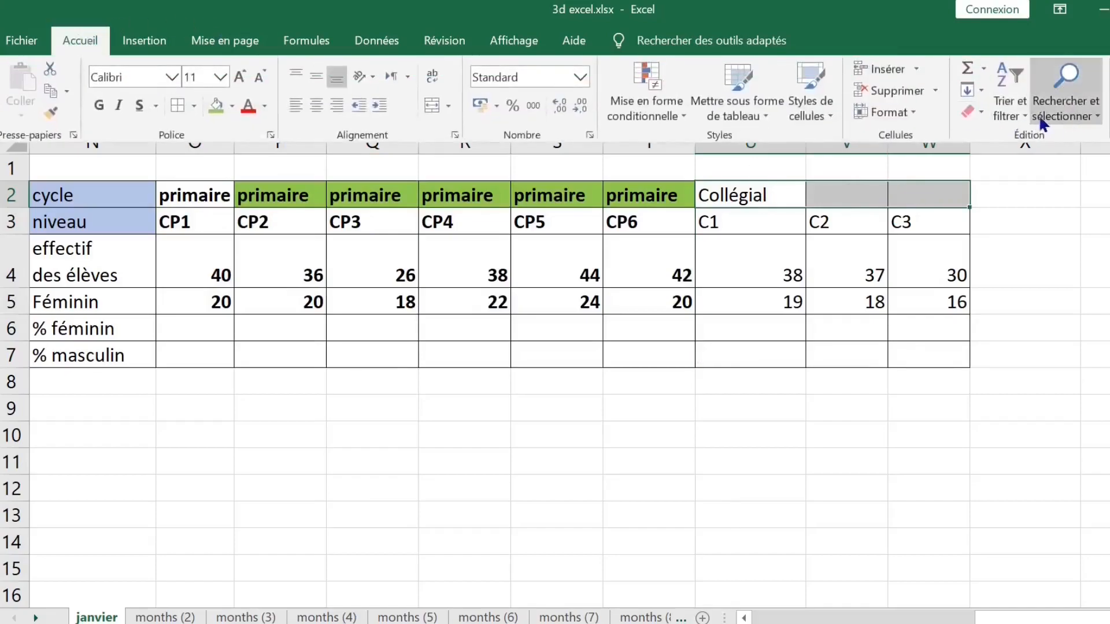
{"action": "left_click", "coordinate": [1073, 113]}
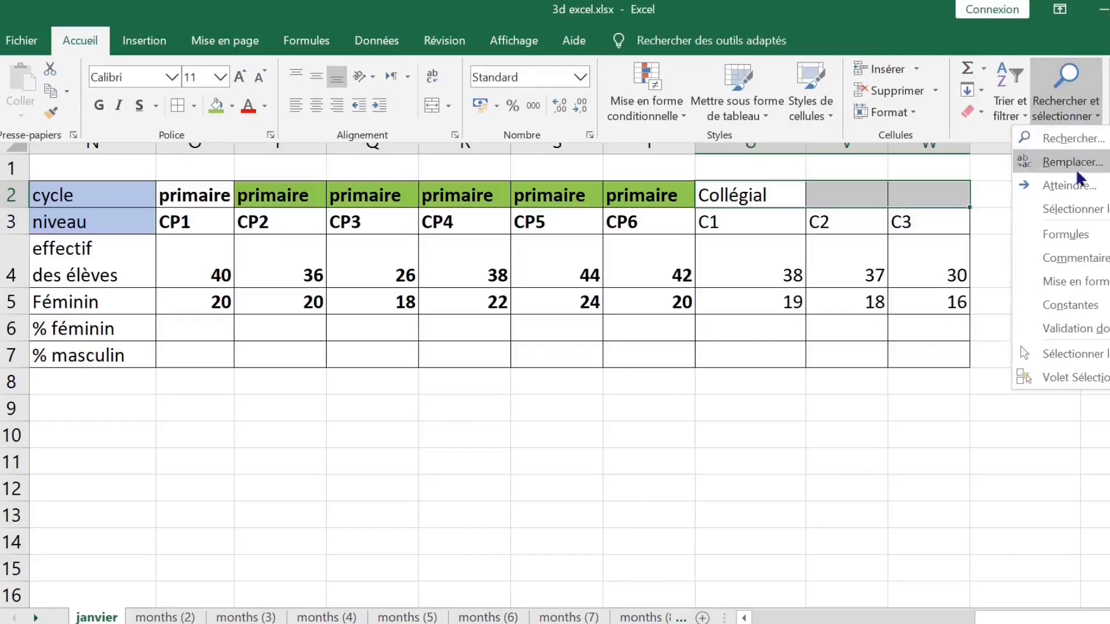
{"action": "left_click", "coordinate": [1070, 184]}
{"action": "left_click", "coordinate": [564, 400]}
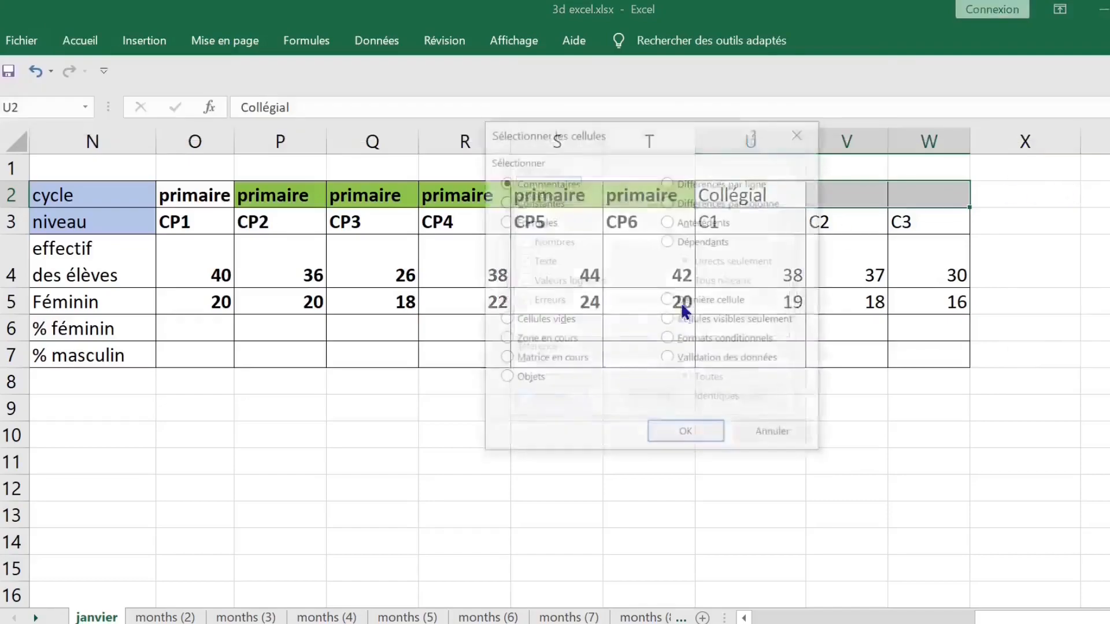
{"action": "left_click", "coordinate": [546, 321]}
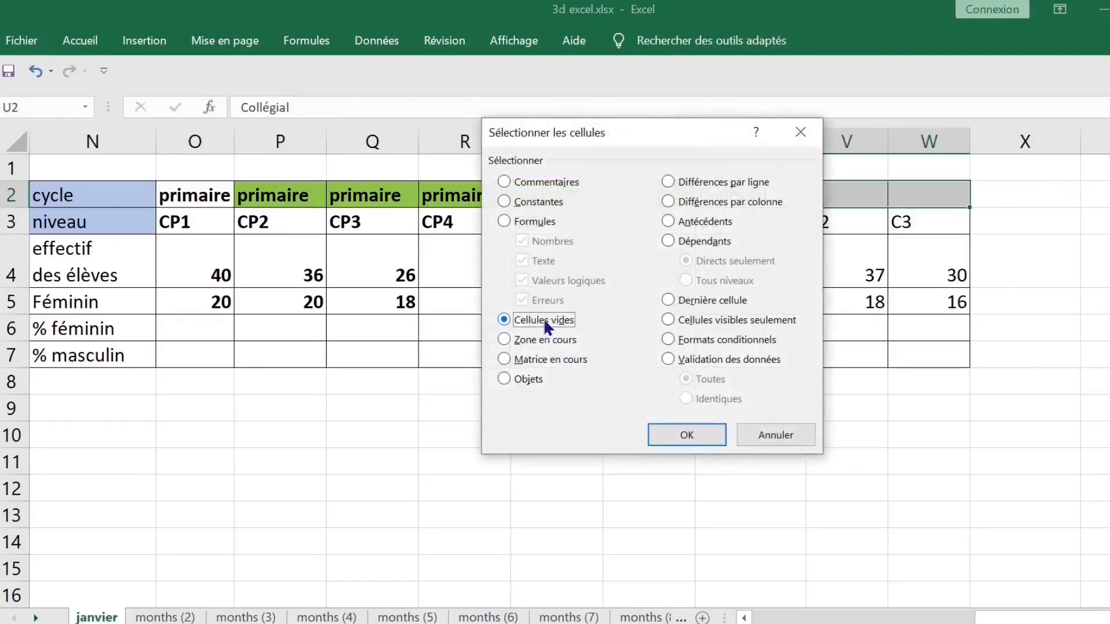
{"action": "left_click", "coordinate": [702, 428]}
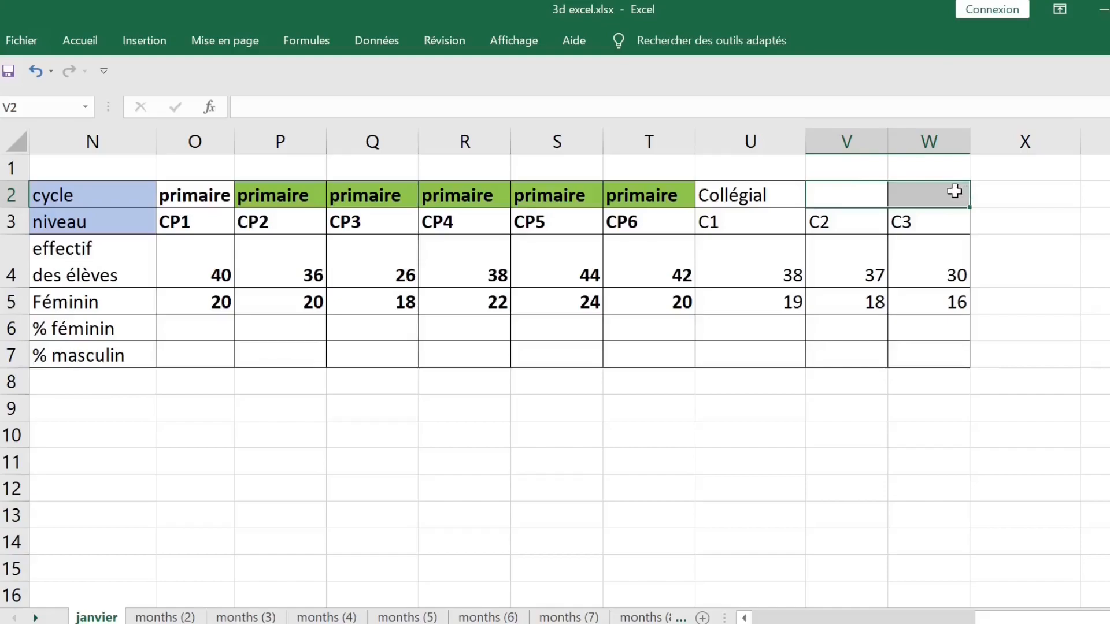
- Enter the formula =U2 into both selected cells V2:W2 at once
{"action": "type", "text": "="}
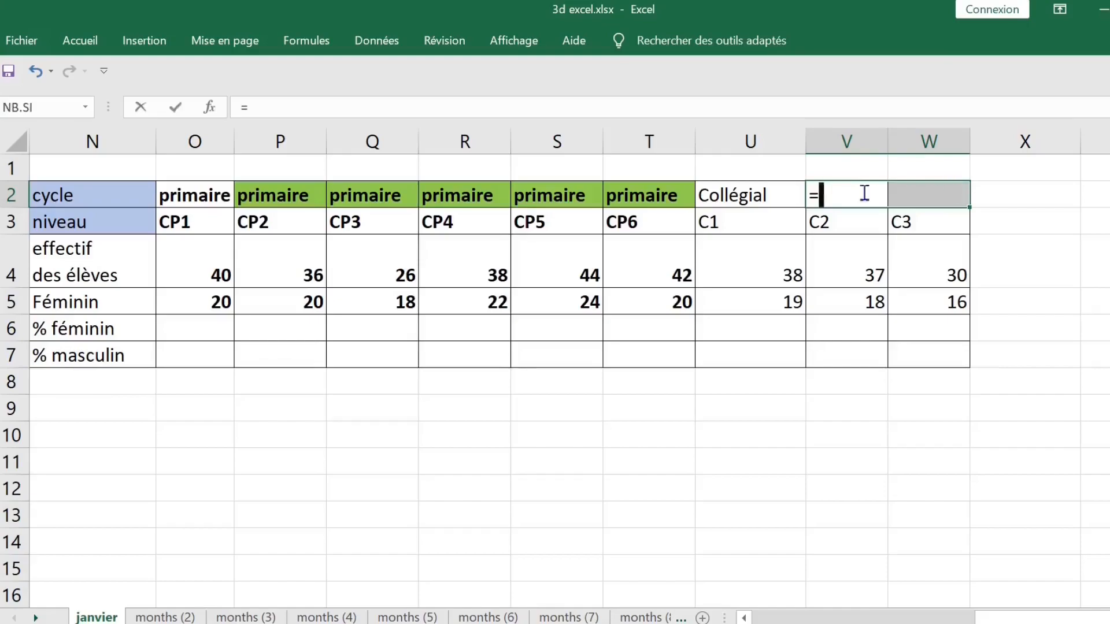
{"action": "left_click", "coordinate": [775, 194]}
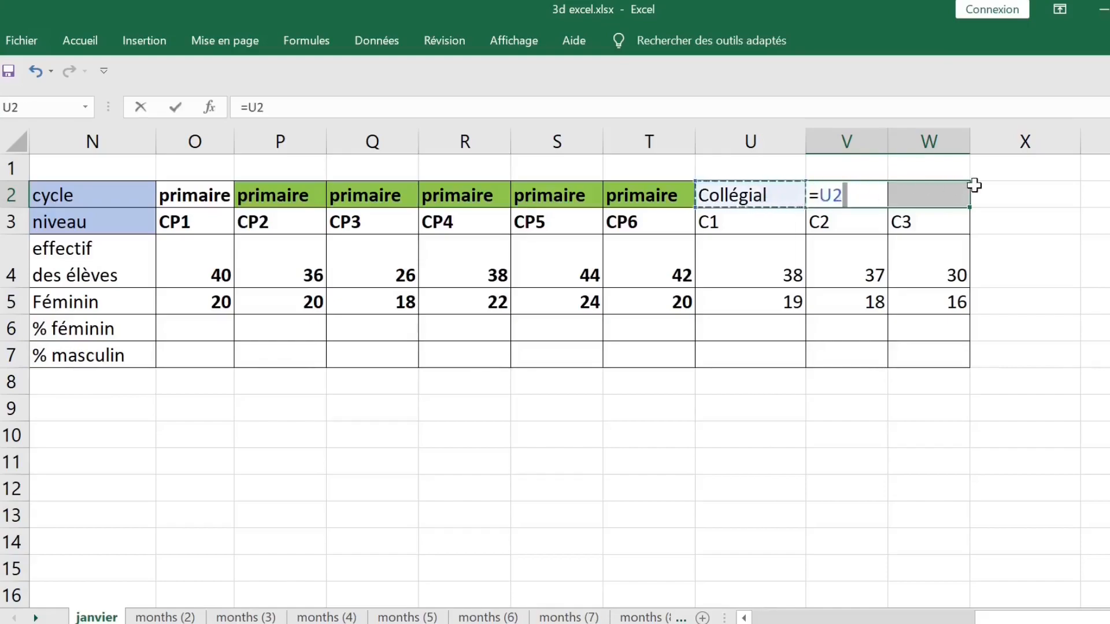
{"action": "key", "text": "ctrl+Return"}
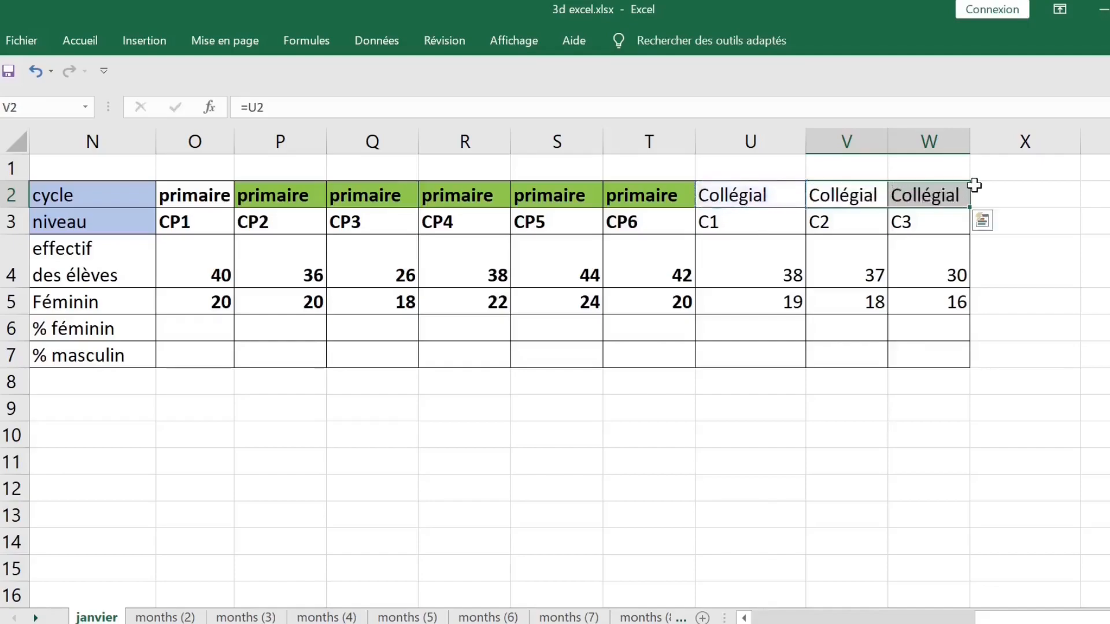
- Apply a thick red border to the left edge of the Collégial block U2:W7
{"action": "left_click_drag", "start_coordinate": [738, 190], "coordinate": [931, 342]}
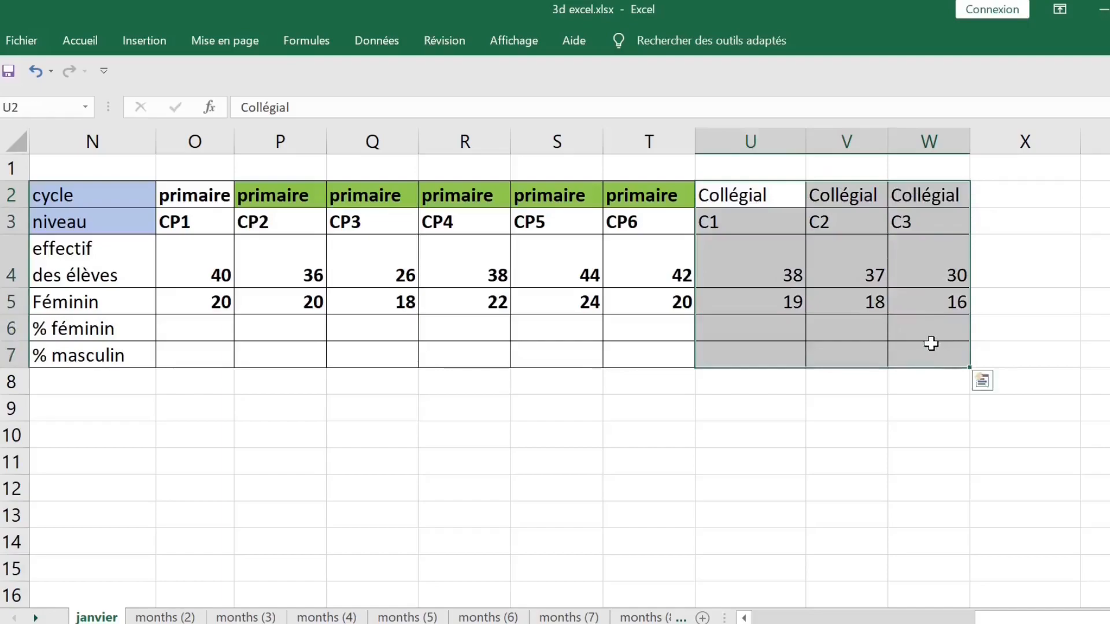
{"action": "left_click", "coordinate": [183, 192]}
{"action": "left_click_drag", "start_coordinate": [733, 185], "coordinate": [934, 347]}
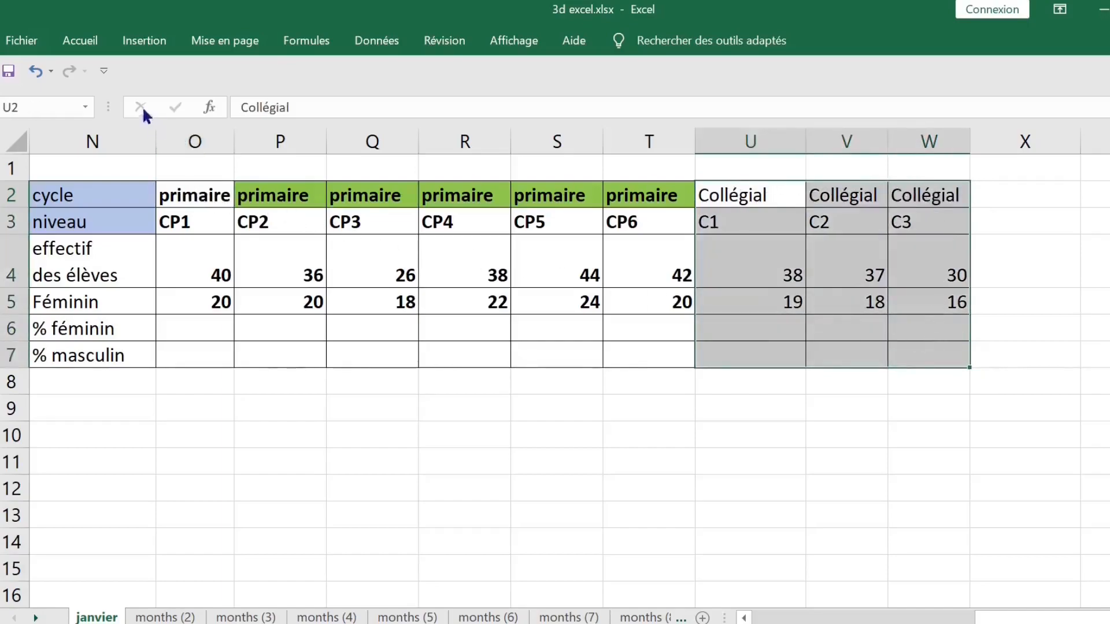
{"action": "left_click", "coordinate": [82, 42]}
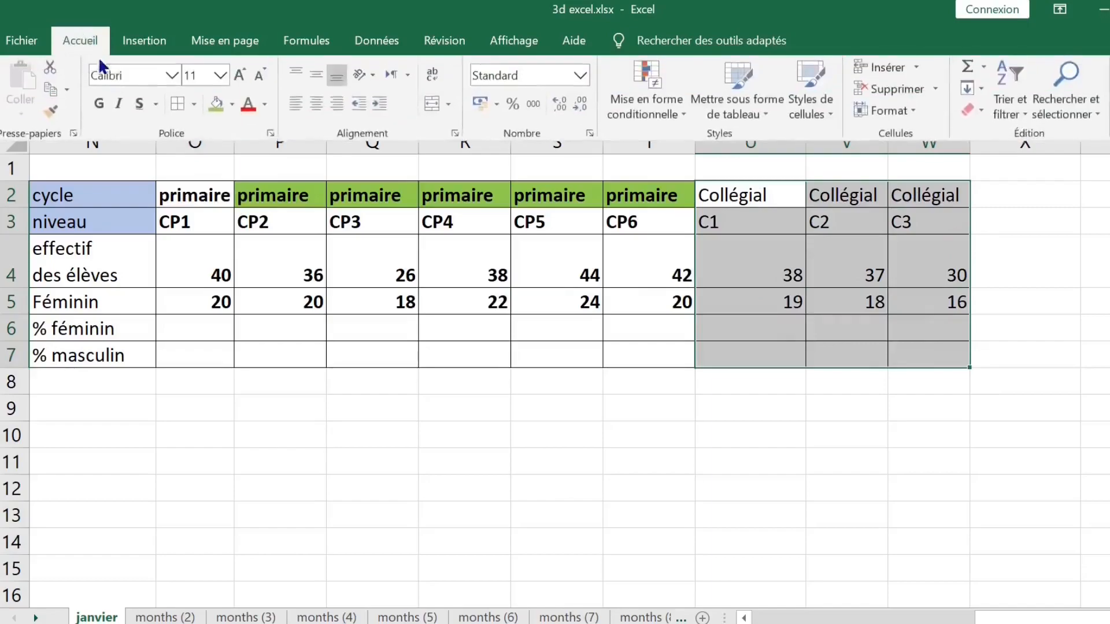
{"action": "left_click", "coordinate": [194, 106]}
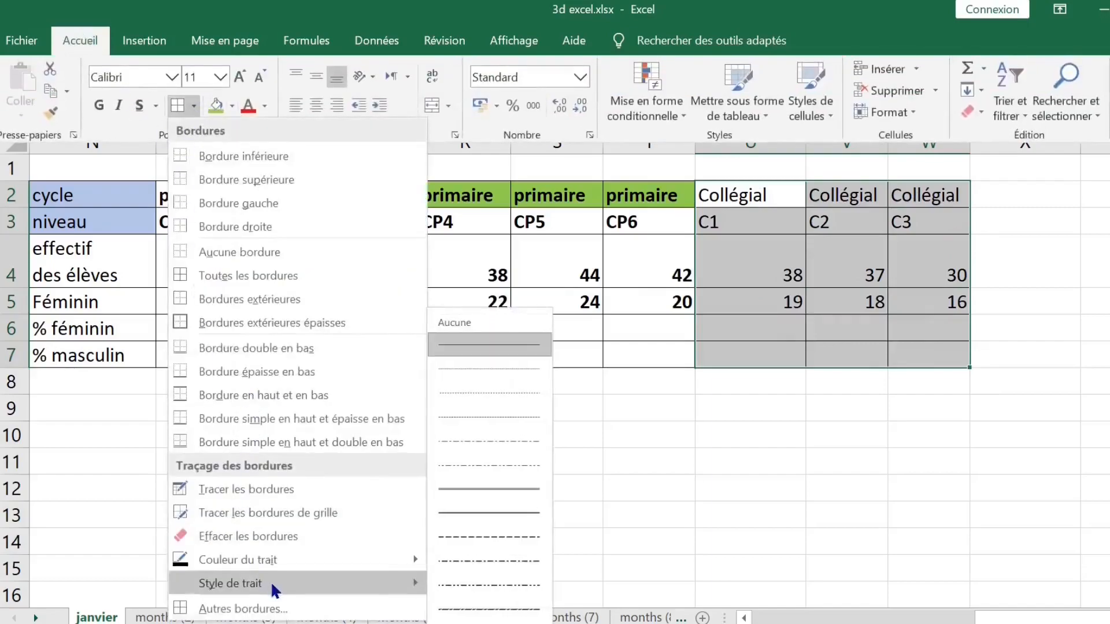
{"action": "left_click", "coordinate": [286, 607]}
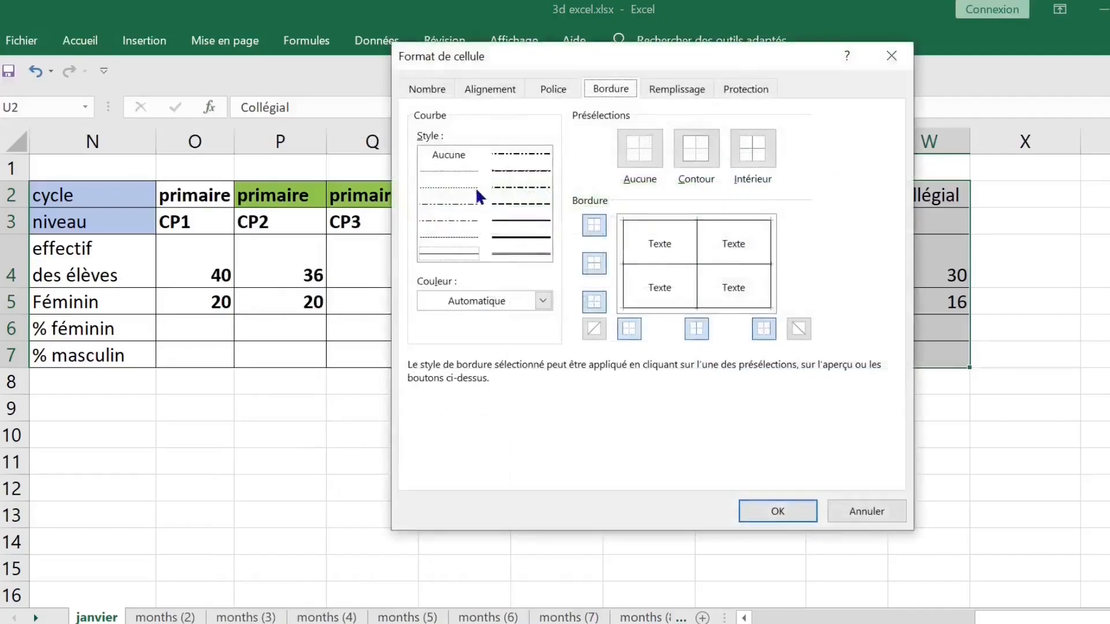
{"action": "left_click_drag", "start_coordinate": [646, 57], "coordinate": [552, 55]}
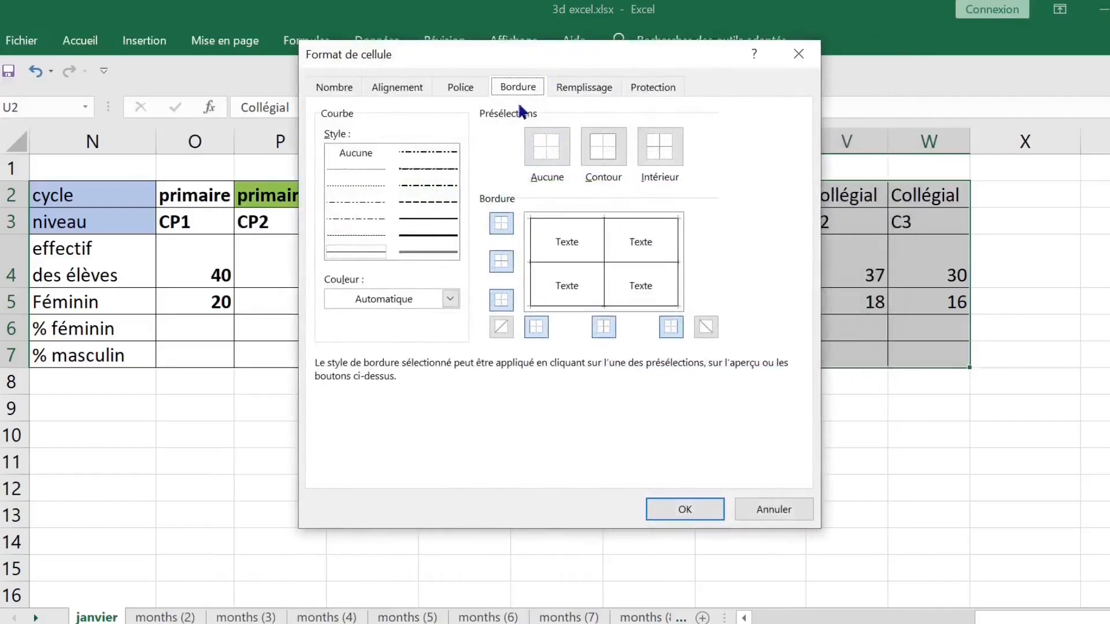
{"action": "left_click", "coordinate": [453, 237]}
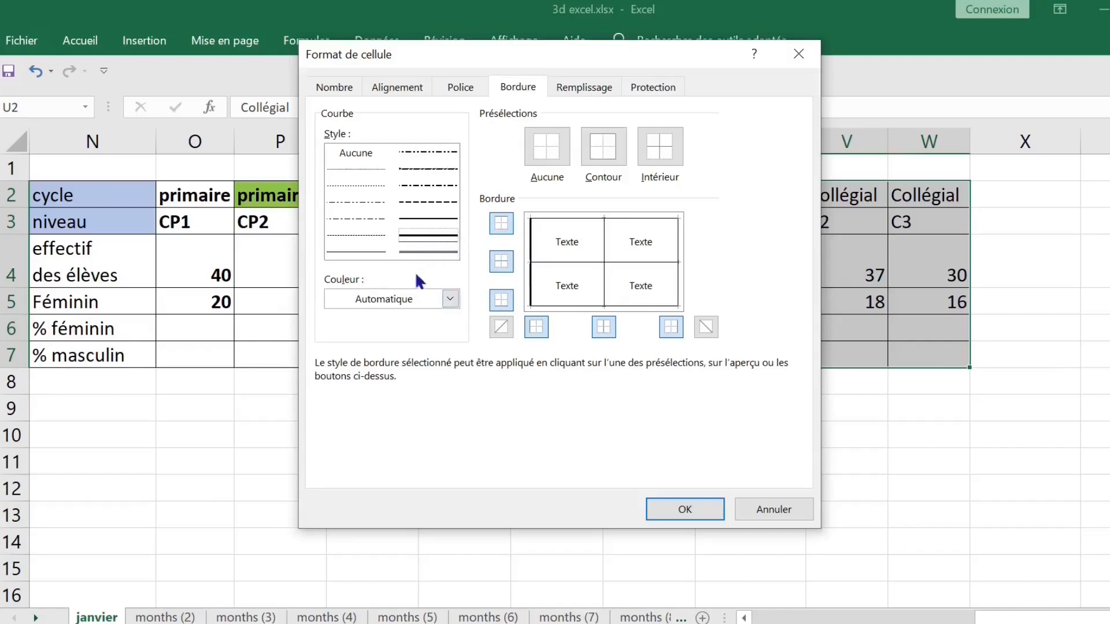
{"action": "left_click", "coordinate": [445, 300]}
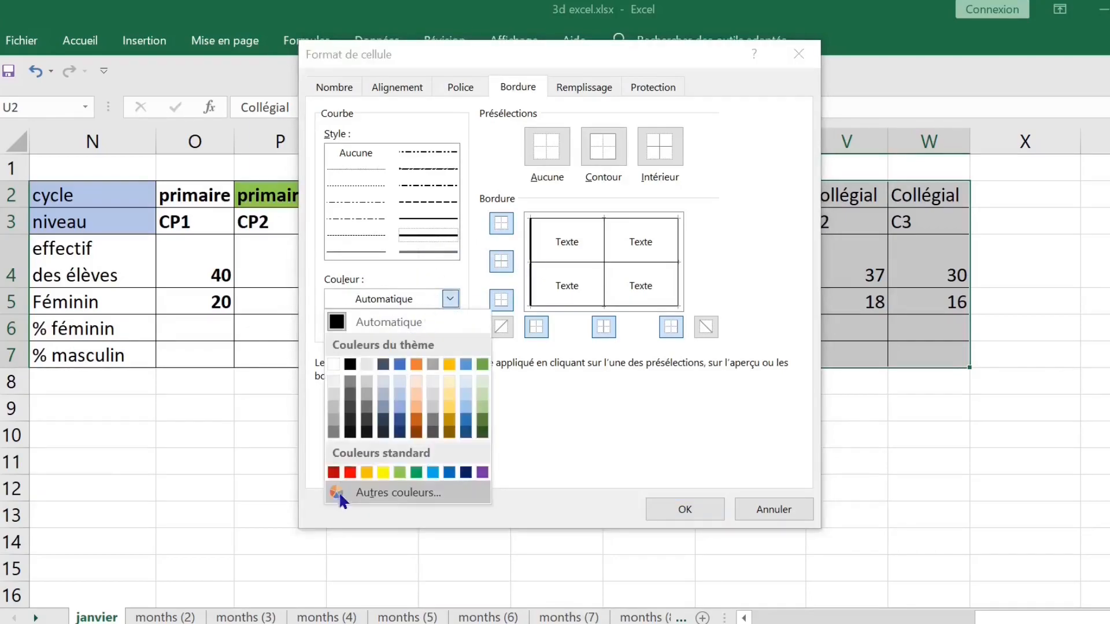
{"action": "left_click", "coordinate": [349, 473]}
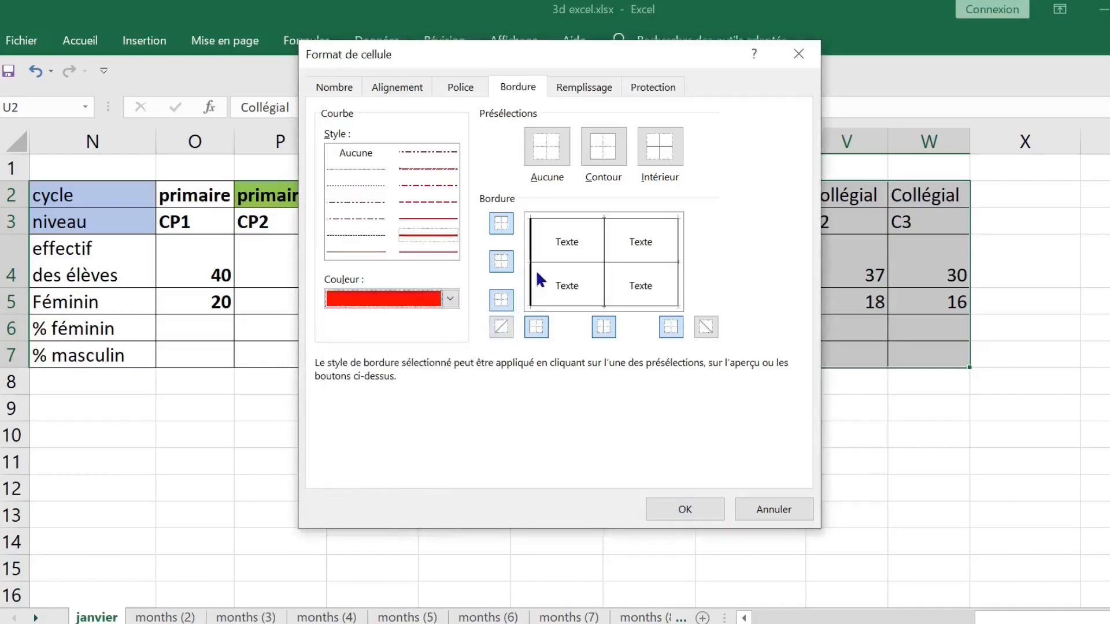
{"action": "left_click", "coordinate": [432, 234]}
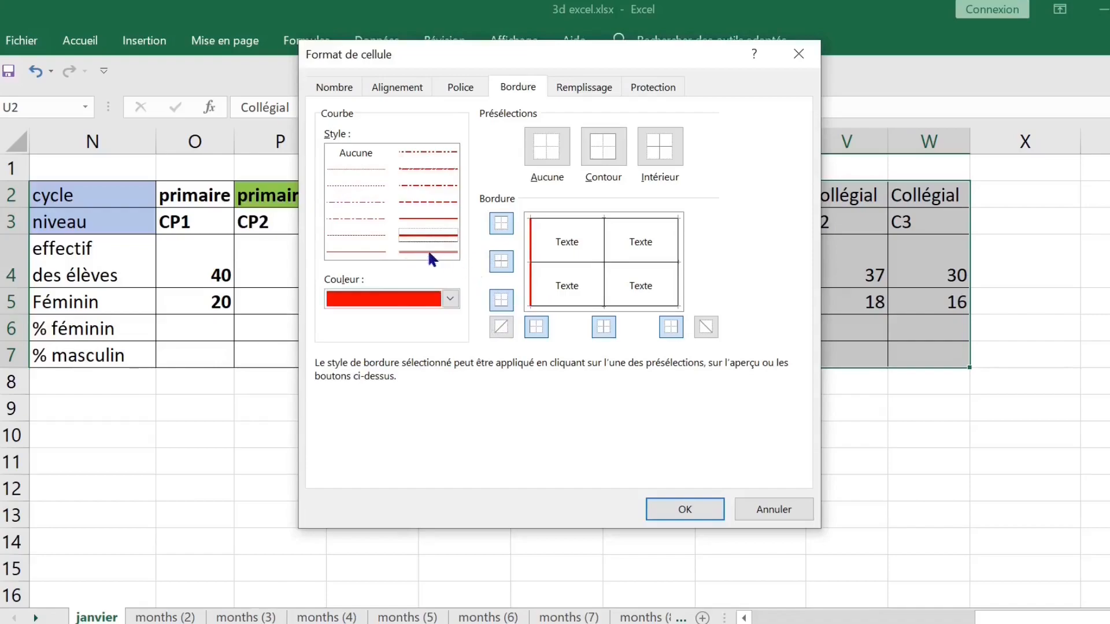
{"action": "left_click", "coordinate": [681, 511]}
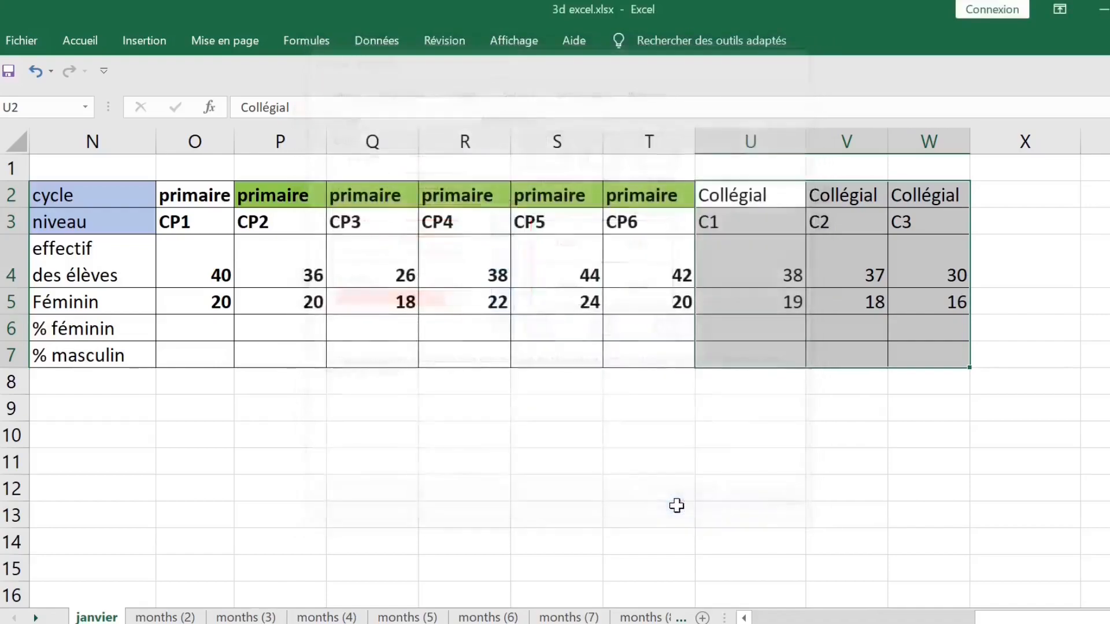
{"action": "left_click", "coordinate": [553, 405]}
{"action": "left_click", "coordinate": [483, 499]}
{"action": "left_click_drag", "start_coordinate": [738, 191], "coordinate": [926, 338]}
{"action": "left_click_drag", "start_coordinate": [221, 198], "coordinate": [652, 343]}
{"action": "left_click", "coordinate": [240, 323]}
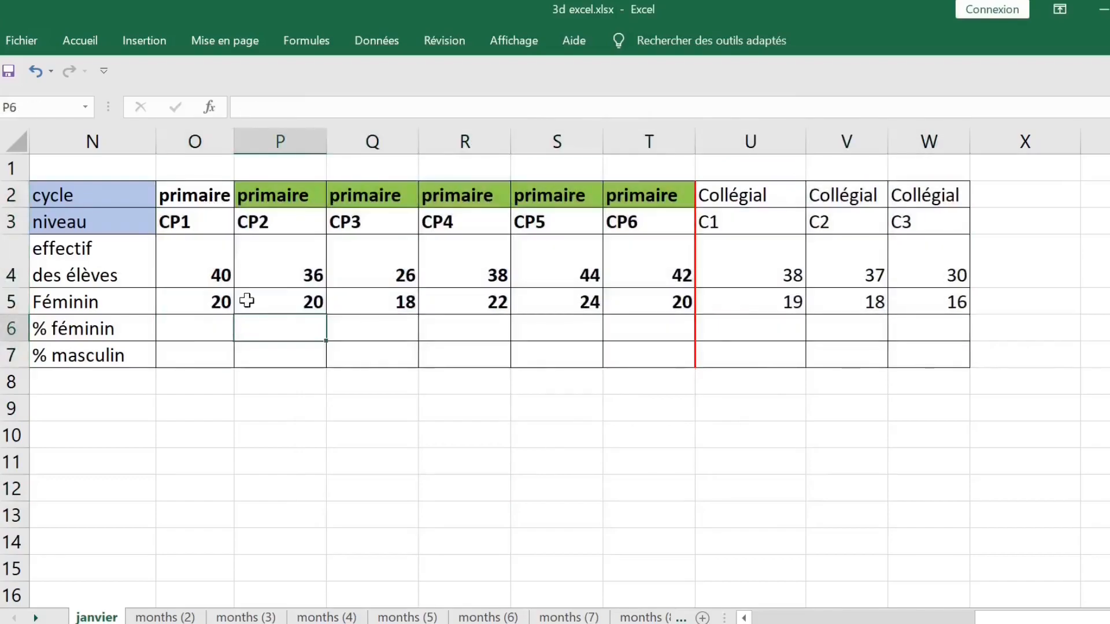
- Enter the formula =O5/O4 in cell O6 of the % féminin row and fill it across to T6
{"action": "left_click", "coordinate": [169, 324]}
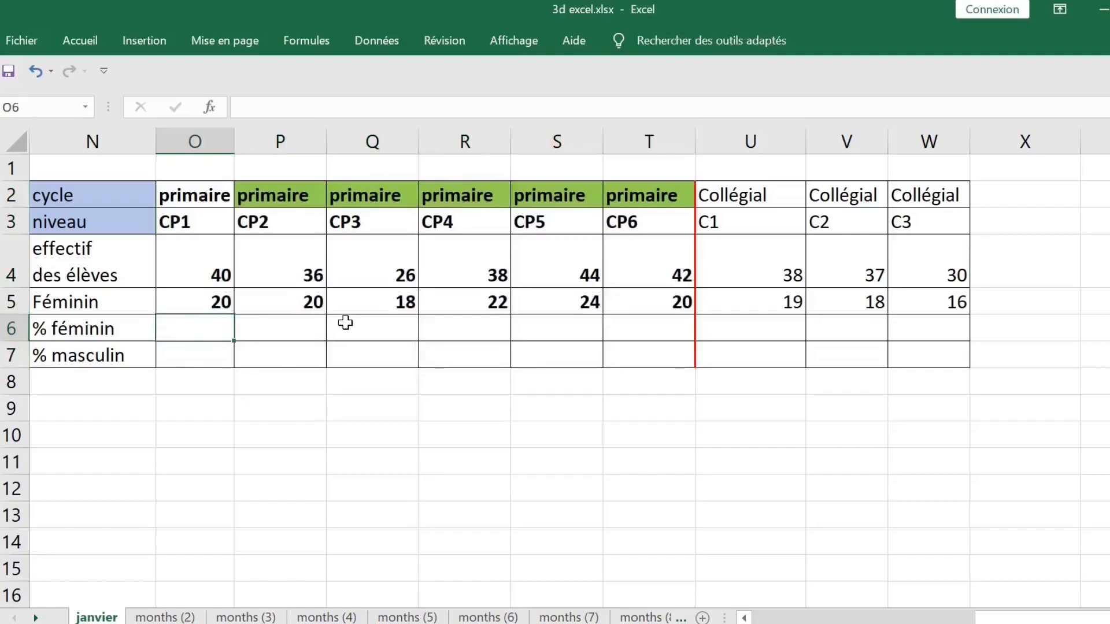
{"action": "type", "text": "="}
{"action": "left_click", "coordinate": [205, 296]}
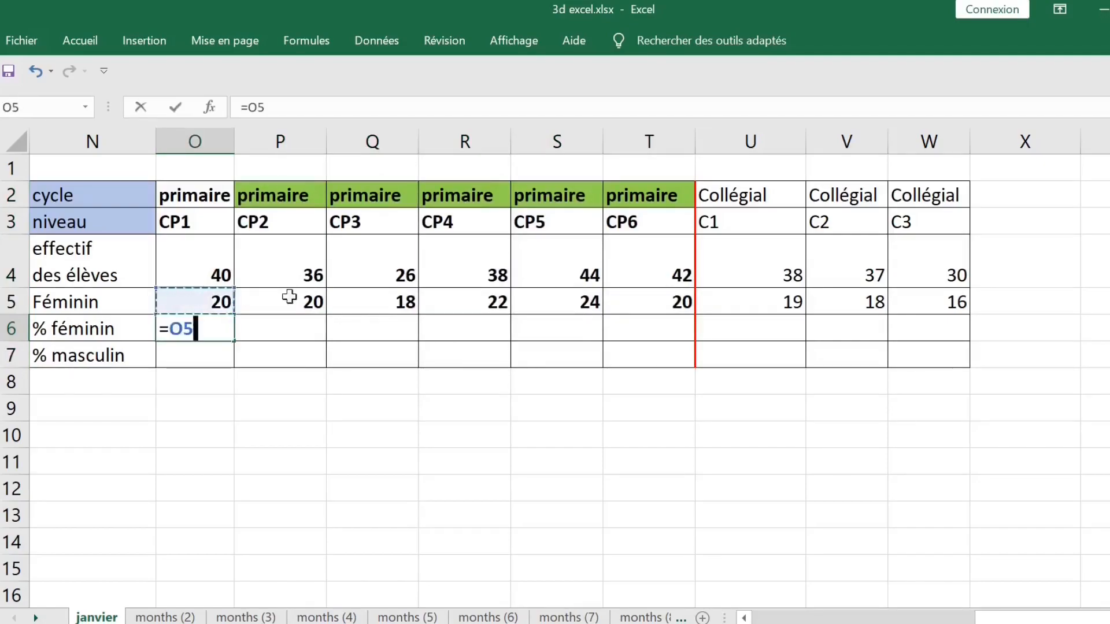
{"action": "type", "text": "/"}
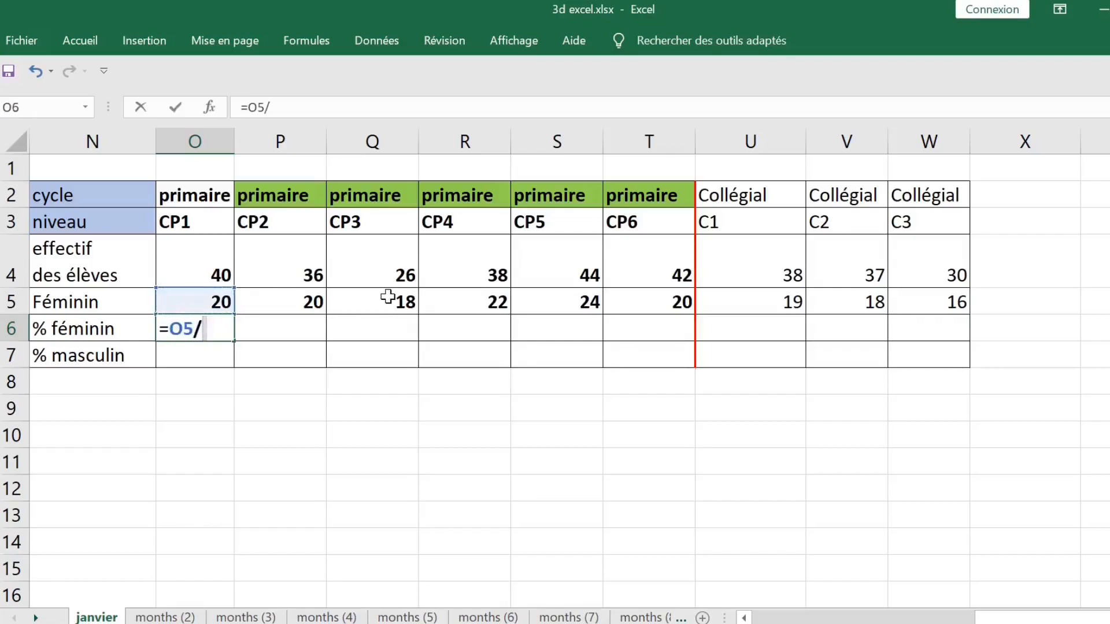
{"action": "left_click", "coordinate": [206, 265]}
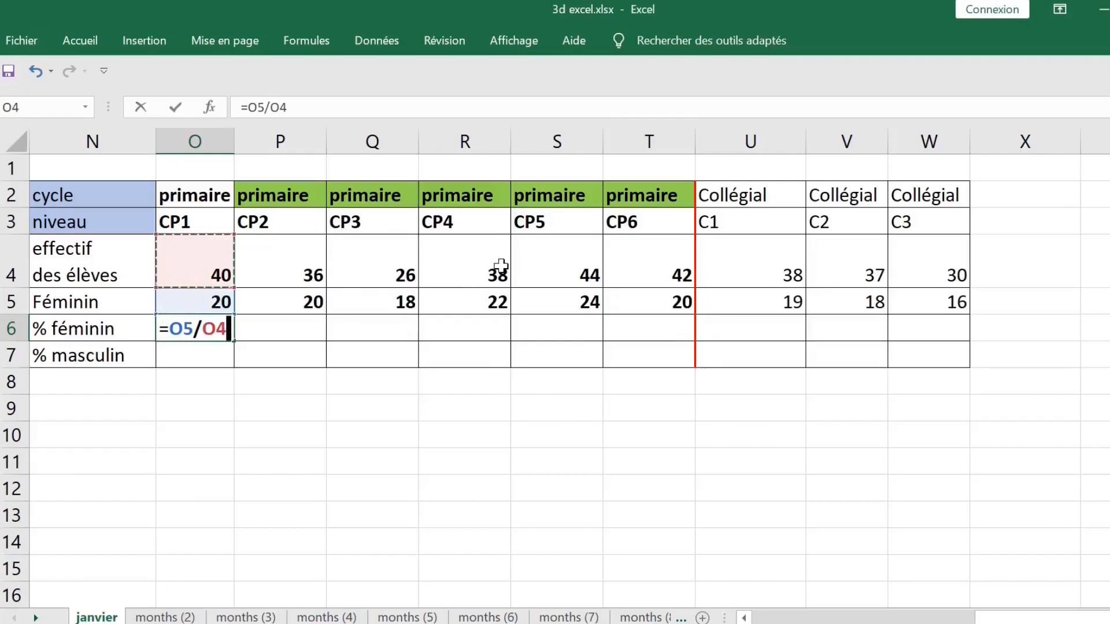
{"action": "key", "text": "Return"}
{"action": "left_click", "coordinate": [184, 325]}
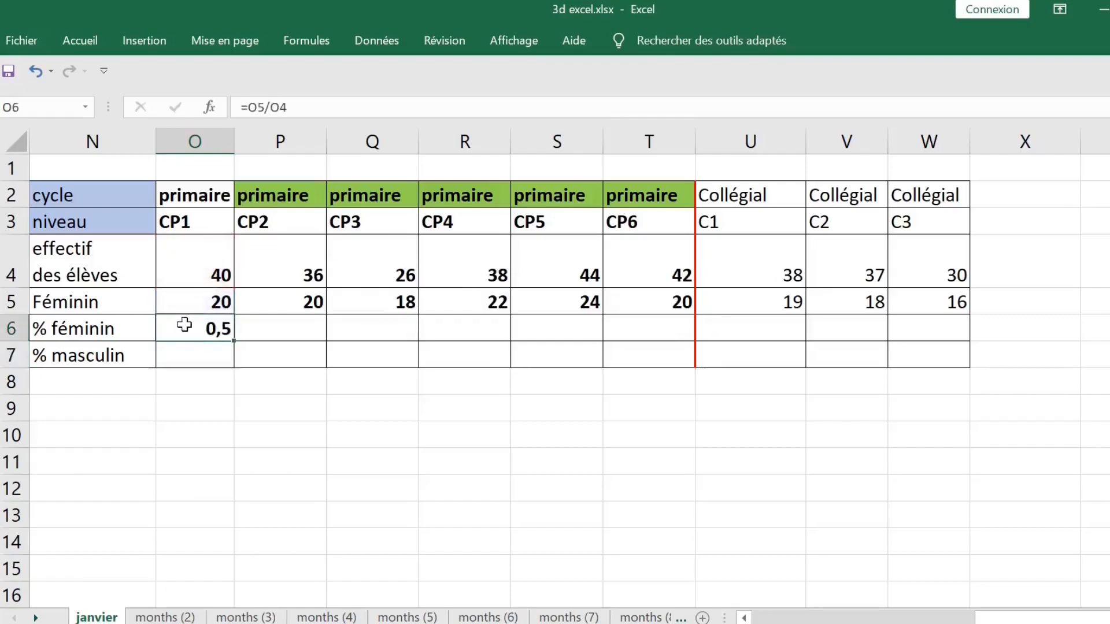
{"action": "left_click_drag", "start_coordinate": [235, 338], "coordinate": [680, 329]}
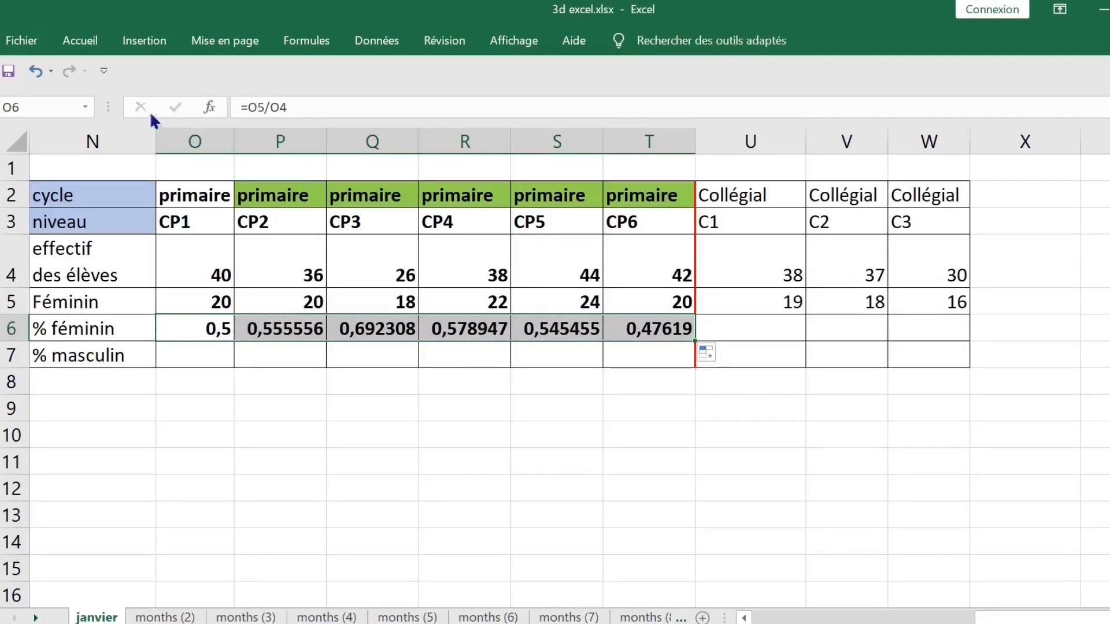
- Format the % féminin values in O6:T6 as percentages with two decimal places
{"action": "left_click", "coordinate": [84, 42]}
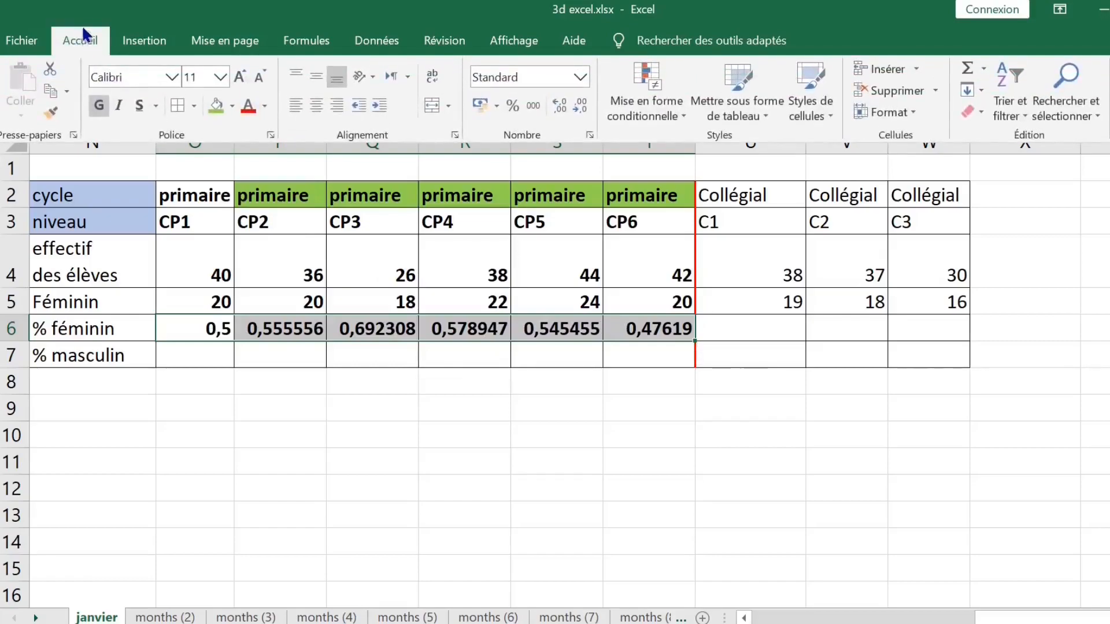
{"action": "left_click", "coordinate": [512, 106]}
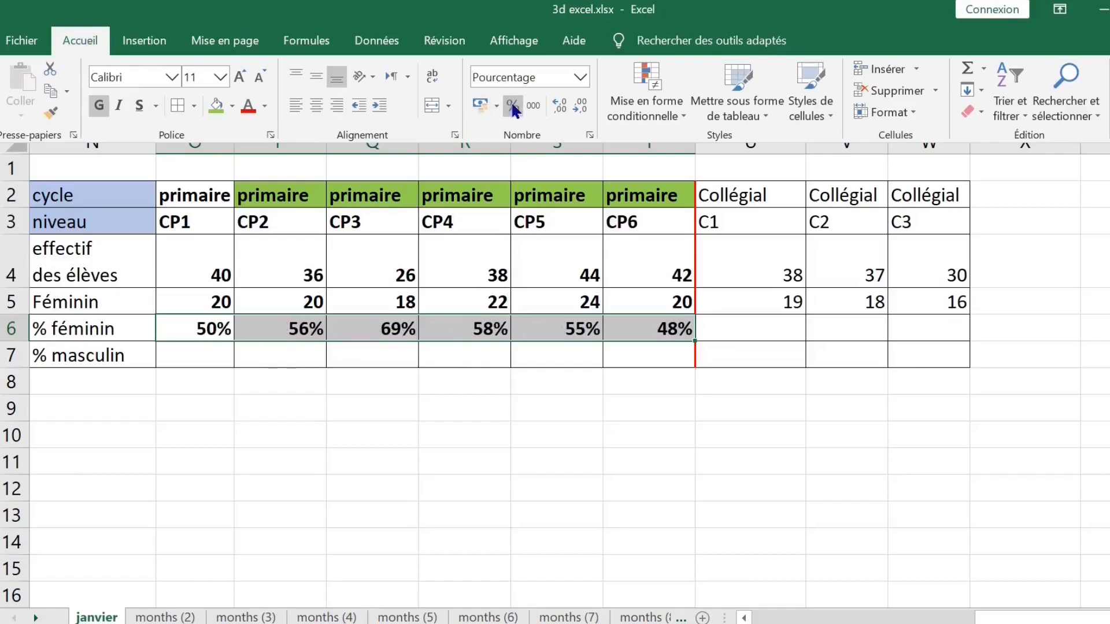
{"action": "left_click", "coordinate": [556, 116]}
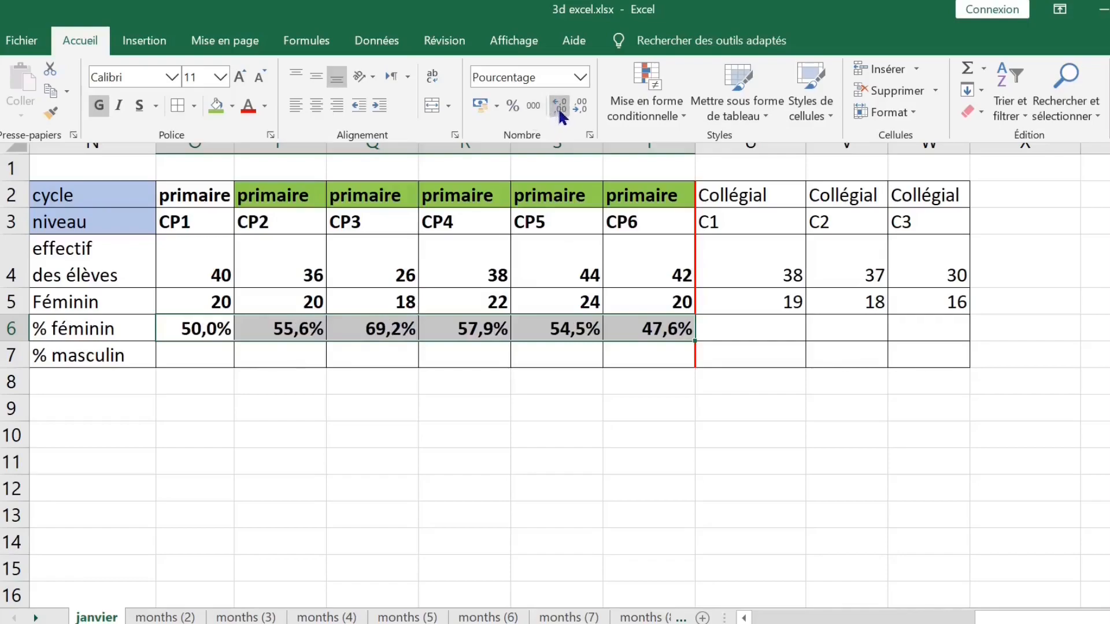
{"action": "left_click", "coordinate": [557, 108]}
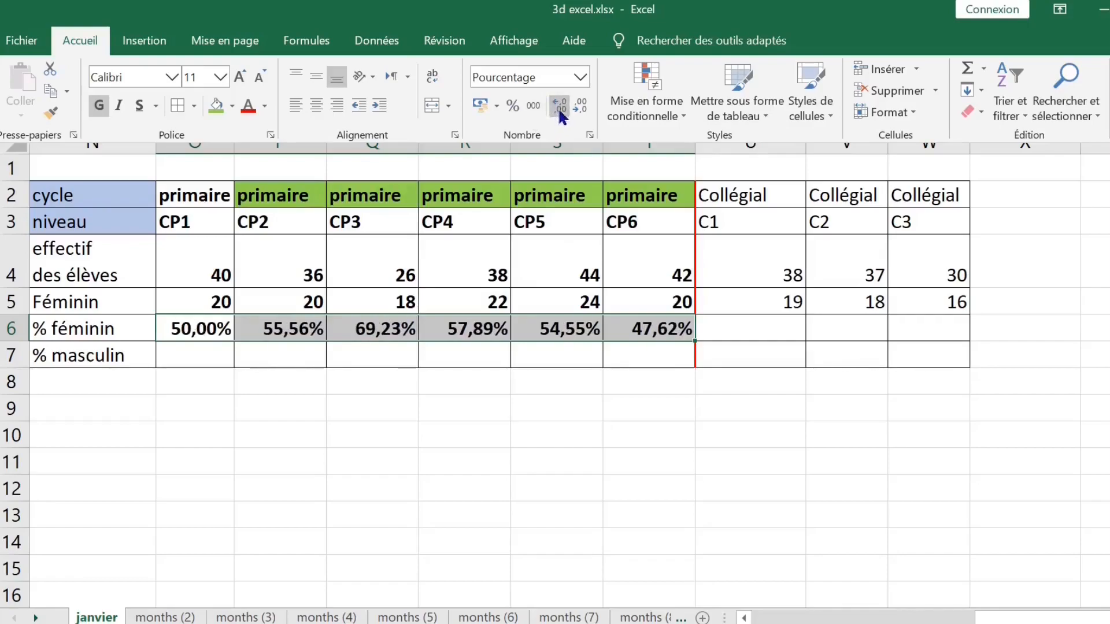
{"action": "left_click", "coordinate": [211, 353]}
{"action": "left_click", "coordinate": [197, 350]}
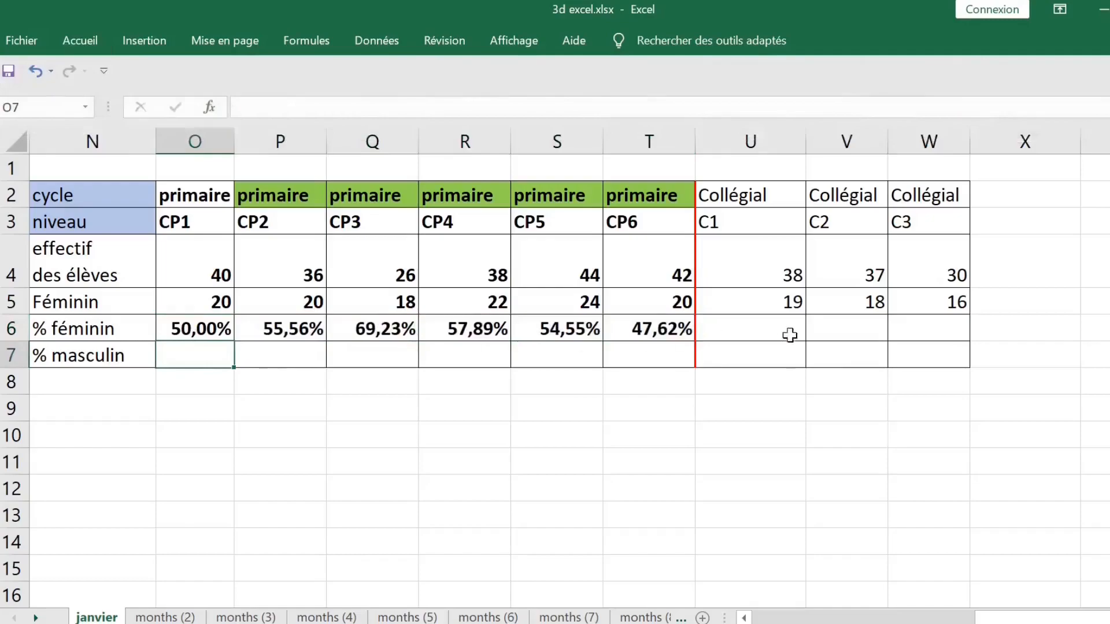
- Enter the formula =U5/U4 in cell U6 of the % féminin row and fill it across to W6
{"action": "left_click", "coordinate": [766, 328]}
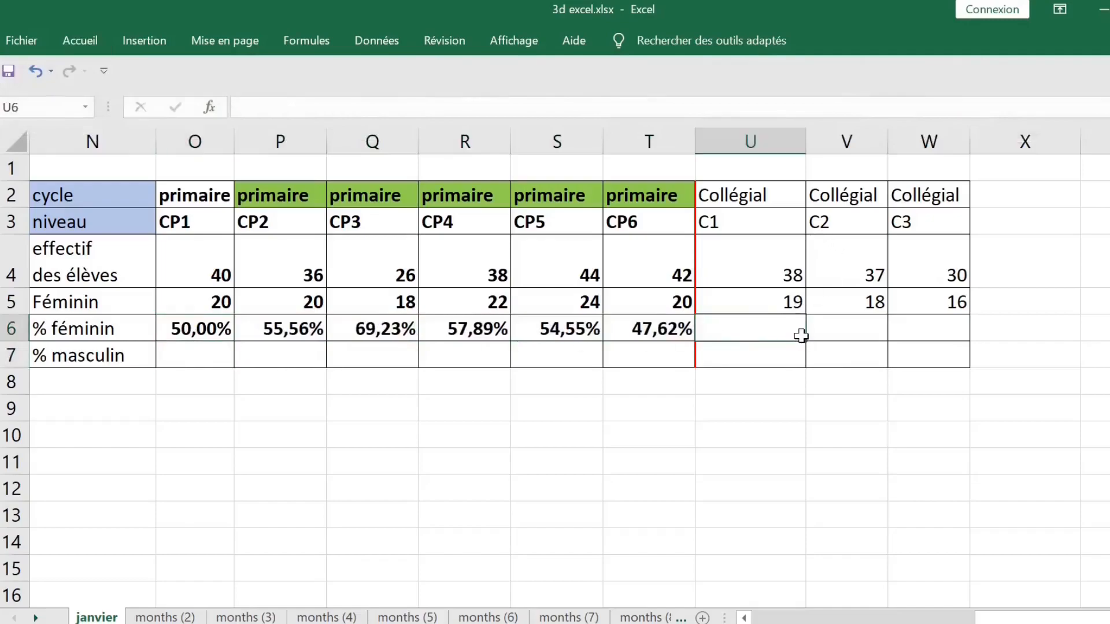
{"action": "type", "text": "="}
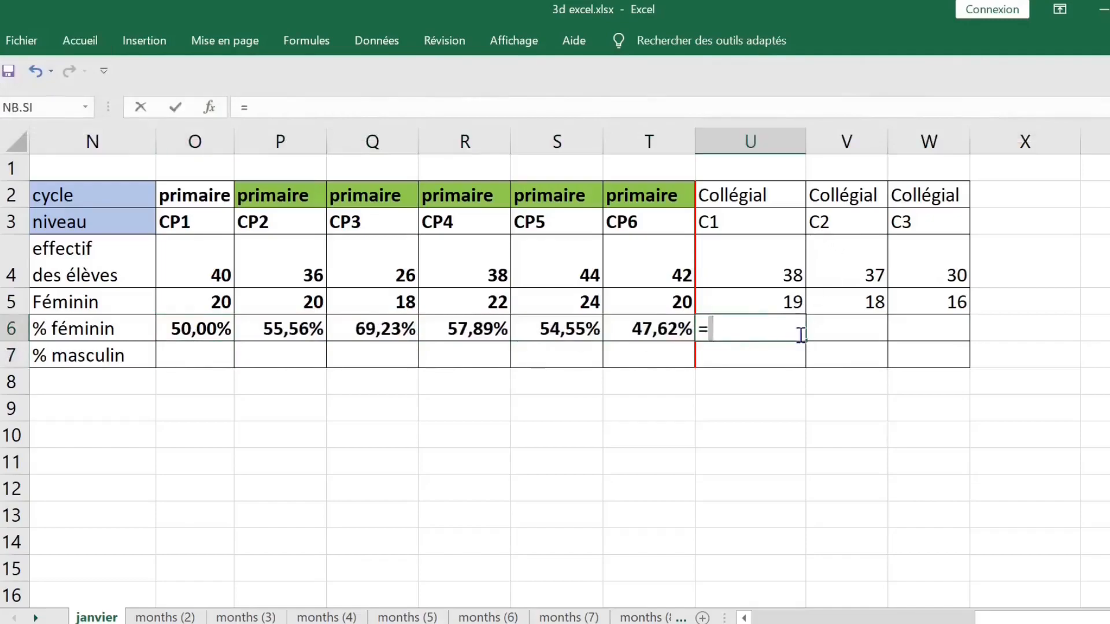
{"action": "left_click", "coordinate": [770, 309]}
{"action": "type", "text": "/"}
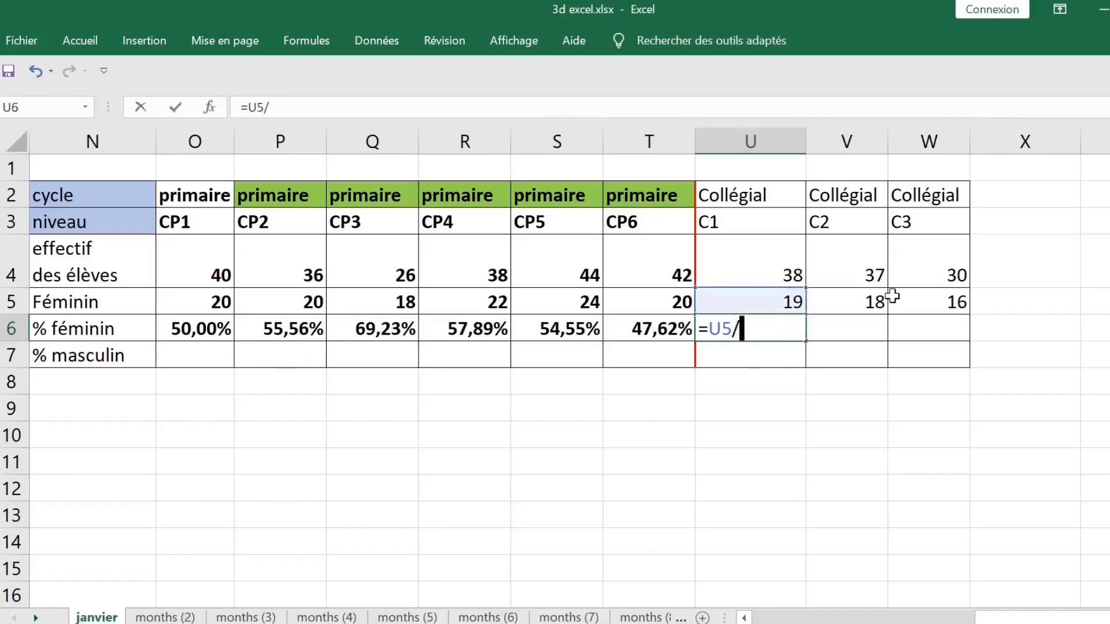
{"action": "left_click", "coordinate": [732, 262]}
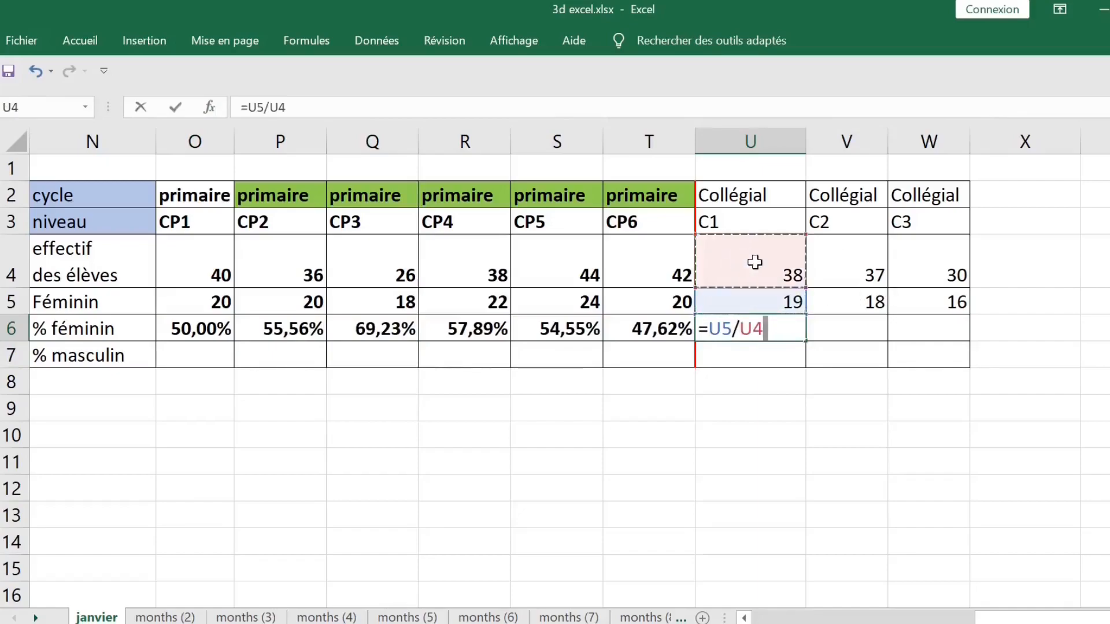
{"action": "key", "text": "Return"}
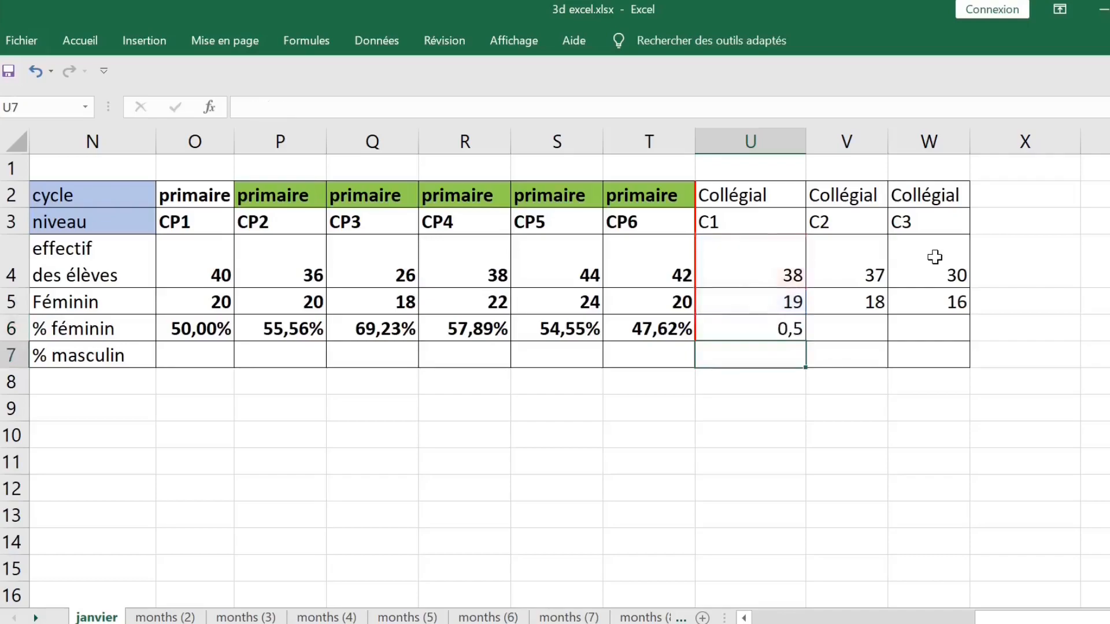
{"action": "left_click", "coordinate": [750, 323]}
{"action": "left_click_drag", "start_coordinate": [807, 341], "coordinate": [954, 332]}
- Format the Collégial % féminin values in U6:W6 as percentages with two decimal places
{"action": "key", "text": "ctrl+shift+5"}
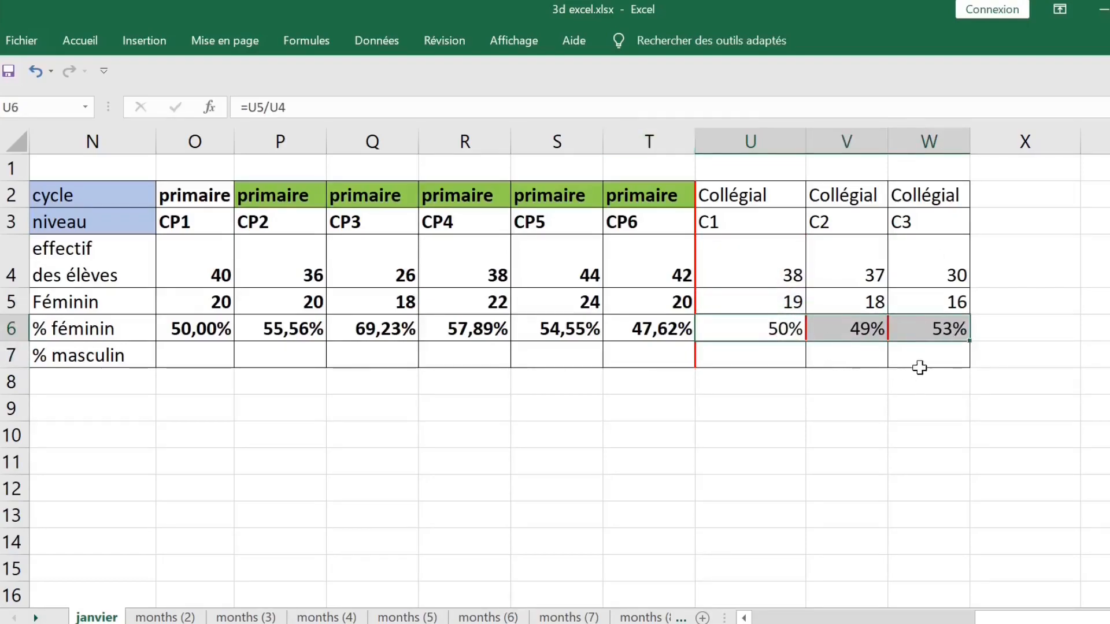
{"action": "left_click", "coordinate": [79, 40]}
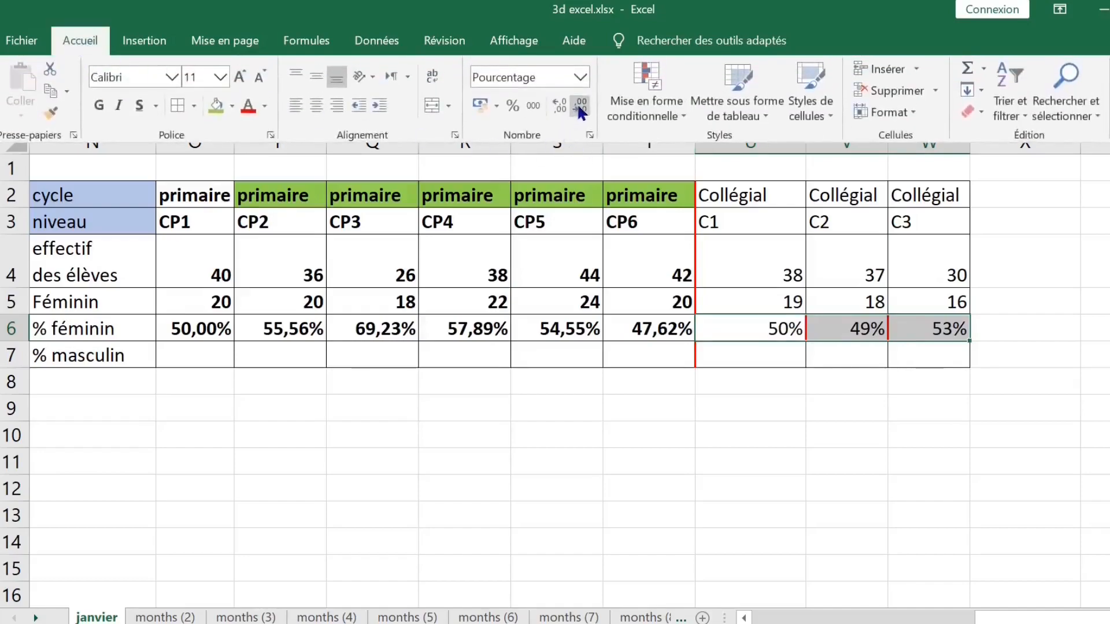
{"action": "left_click", "coordinate": [560, 106]}
{"action": "left_click", "coordinate": [559, 105]}
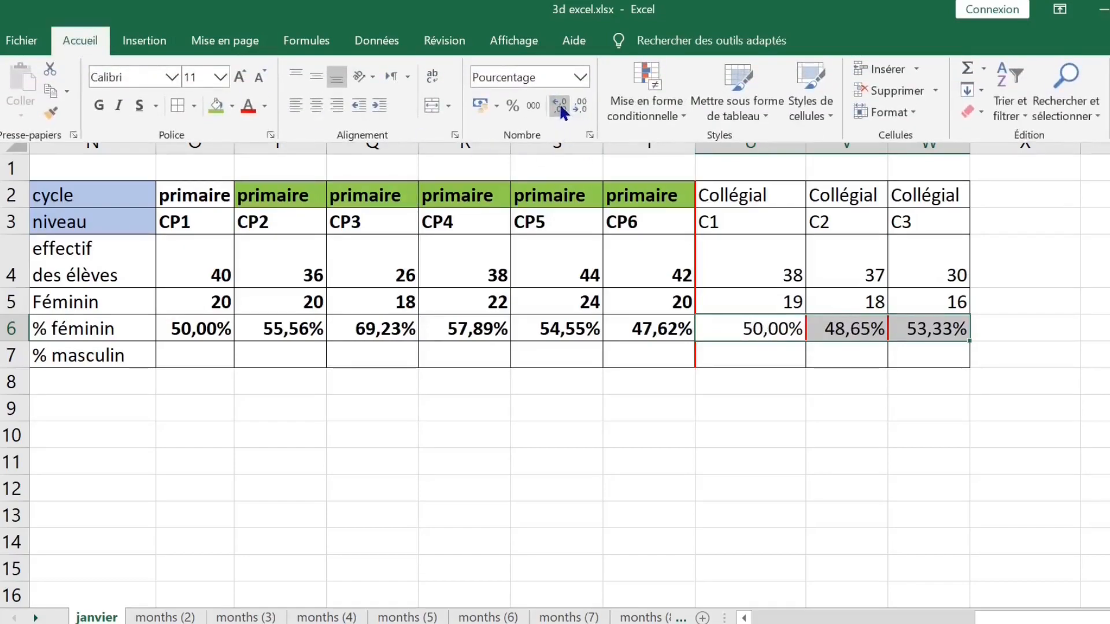
{"action": "left_click", "coordinate": [734, 351]}
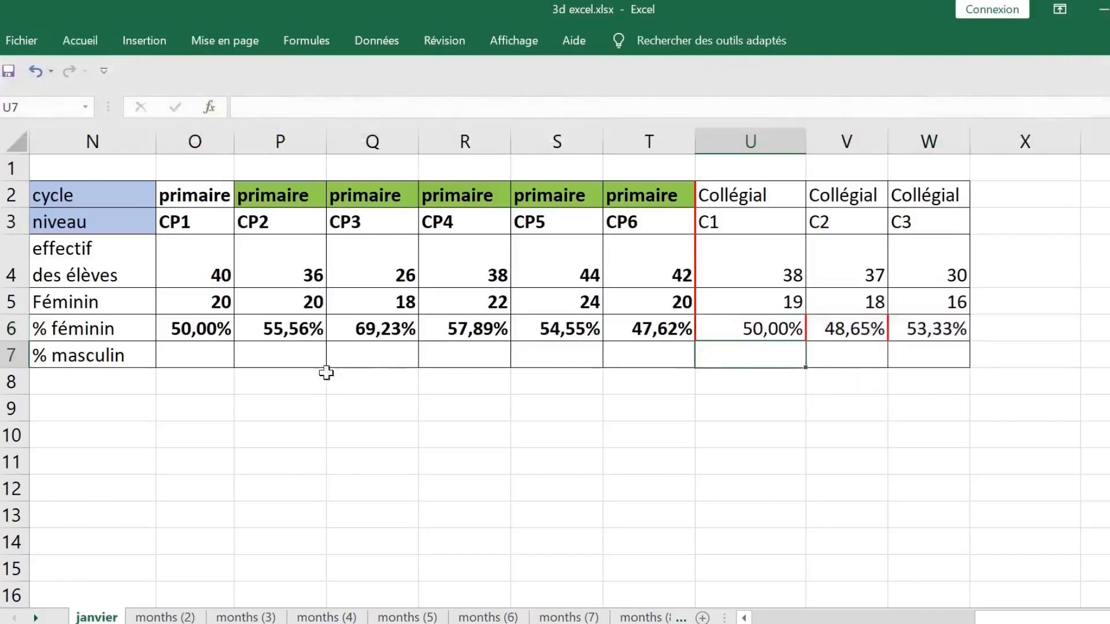
- Enter the formula =1-O6 in cell O7 of the % masculin row and fill it across to T7
{"action": "left_click", "coordinate": [192, 351]}
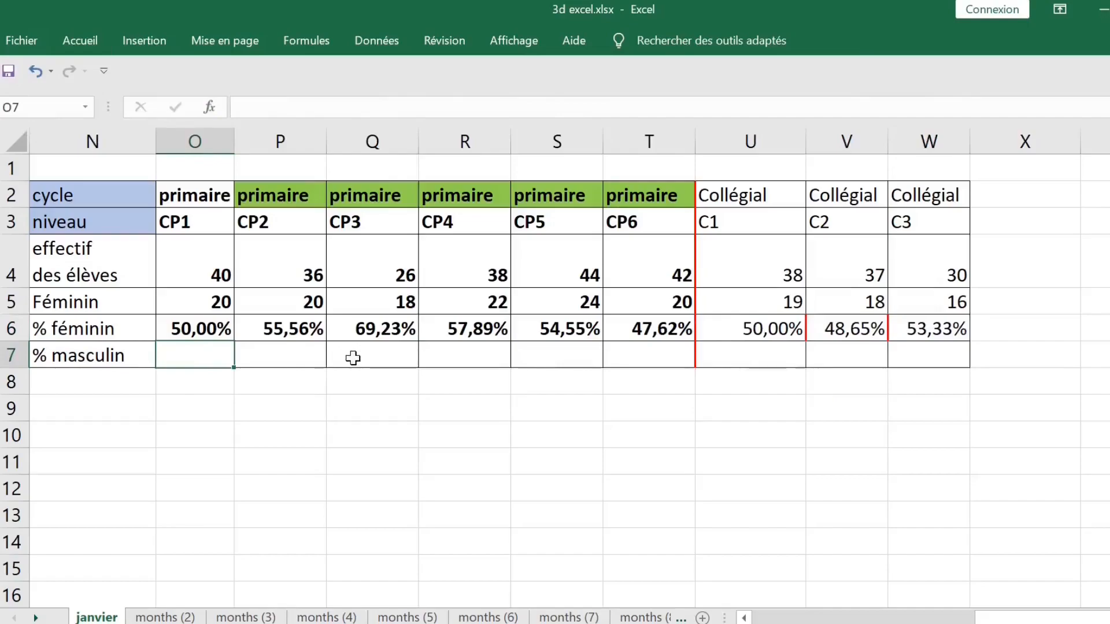
{"action": "type", "text": "="}
{"action": "type", "text": "1-"}
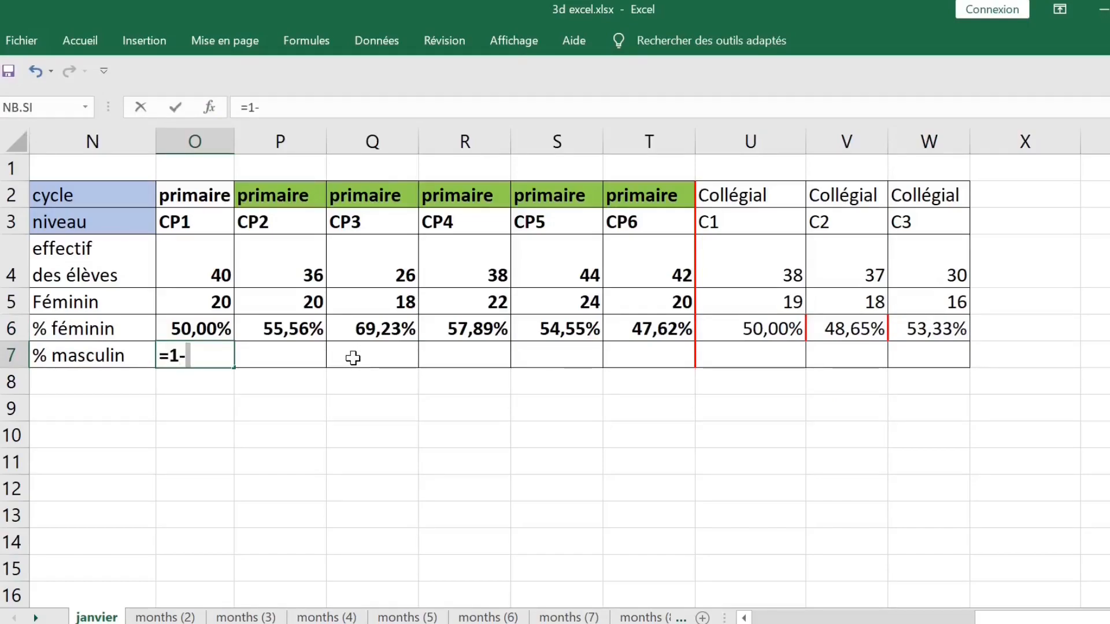
{"action": "left_click", "coordinate": [195, 328]}
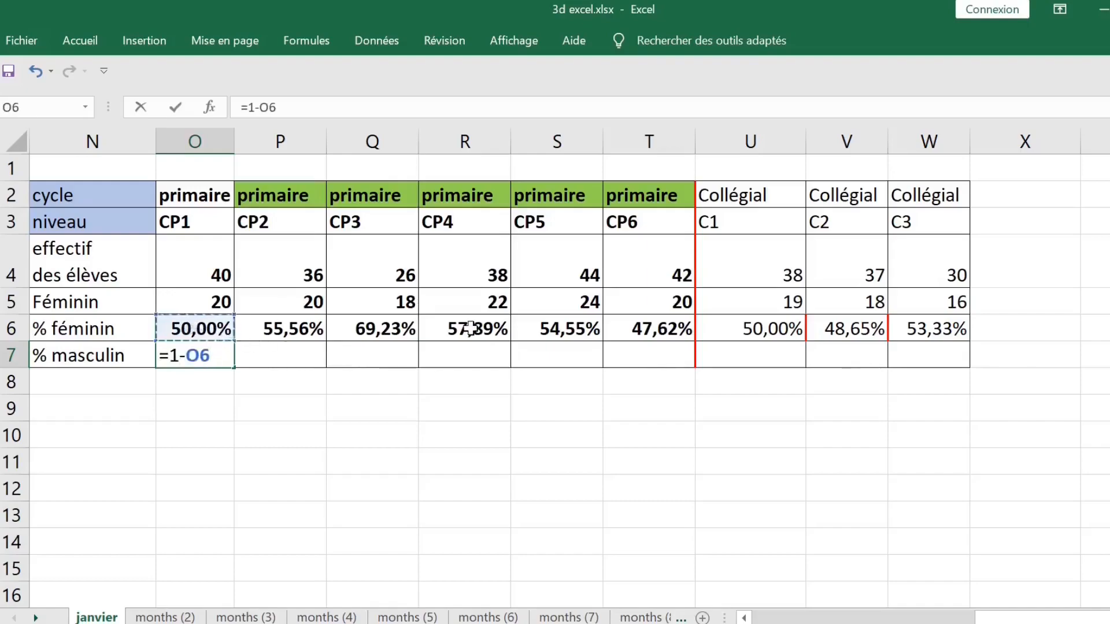
{"action": "key", "text": "Return"}
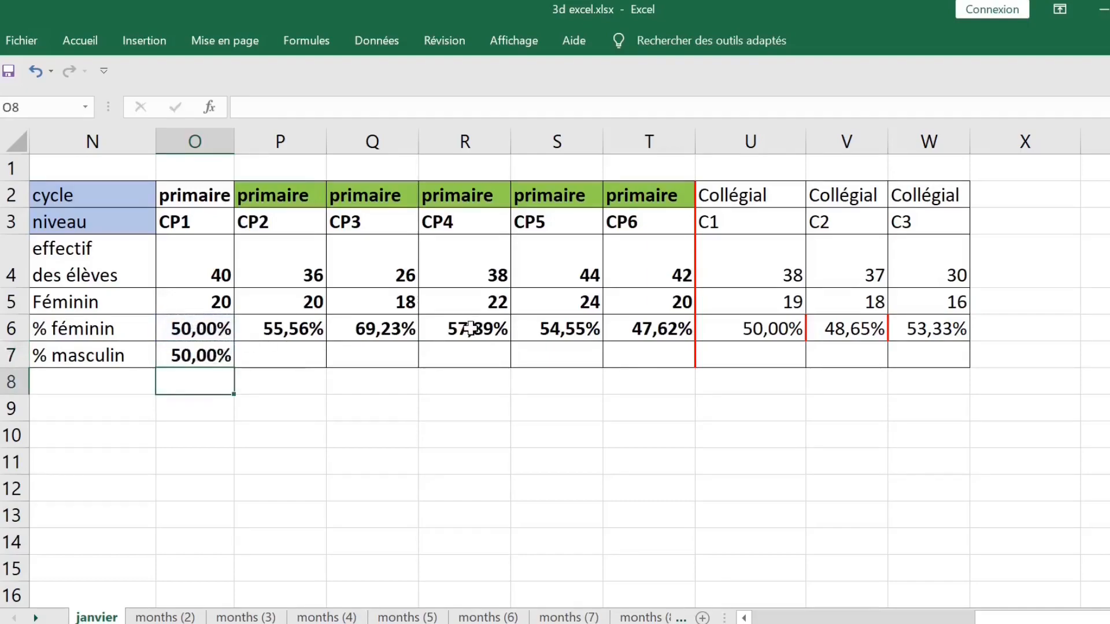
{"action": "left_click", "coordinate": [223, 354]}
{"action": "left_click_drag", "start_coordinate": [234, 368], "coordinate": [671, 367]}
- Enter the formula =1-U6 in cell U7 of the % masculin row and fill it across to W7
{"action": "left_click", "coordinate": [760, 349]}
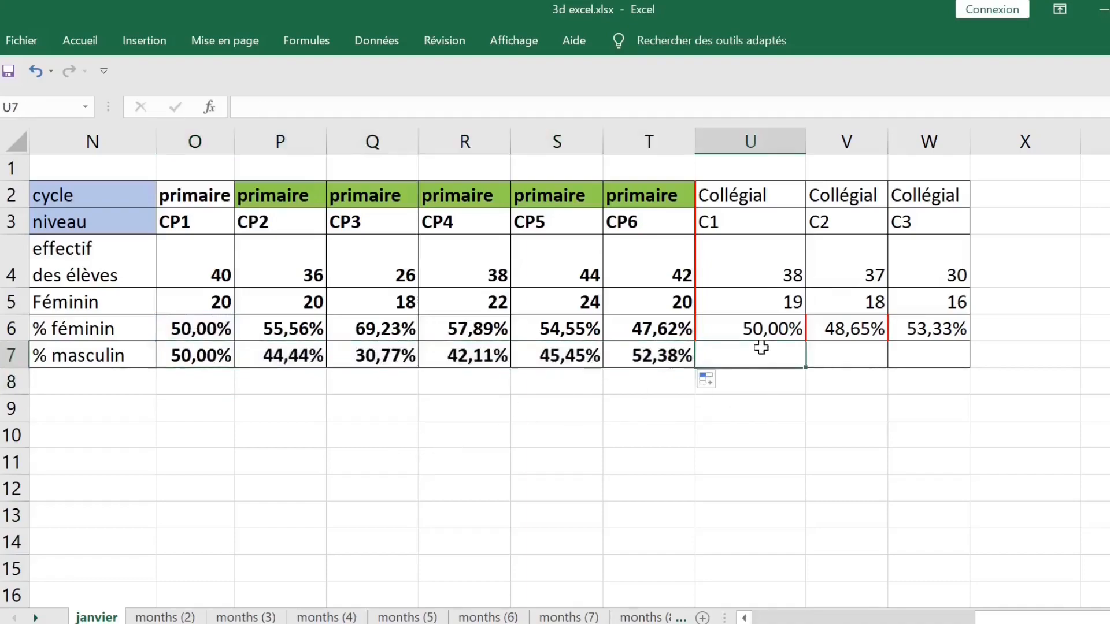
{"action": "type", "text": "=1-"}
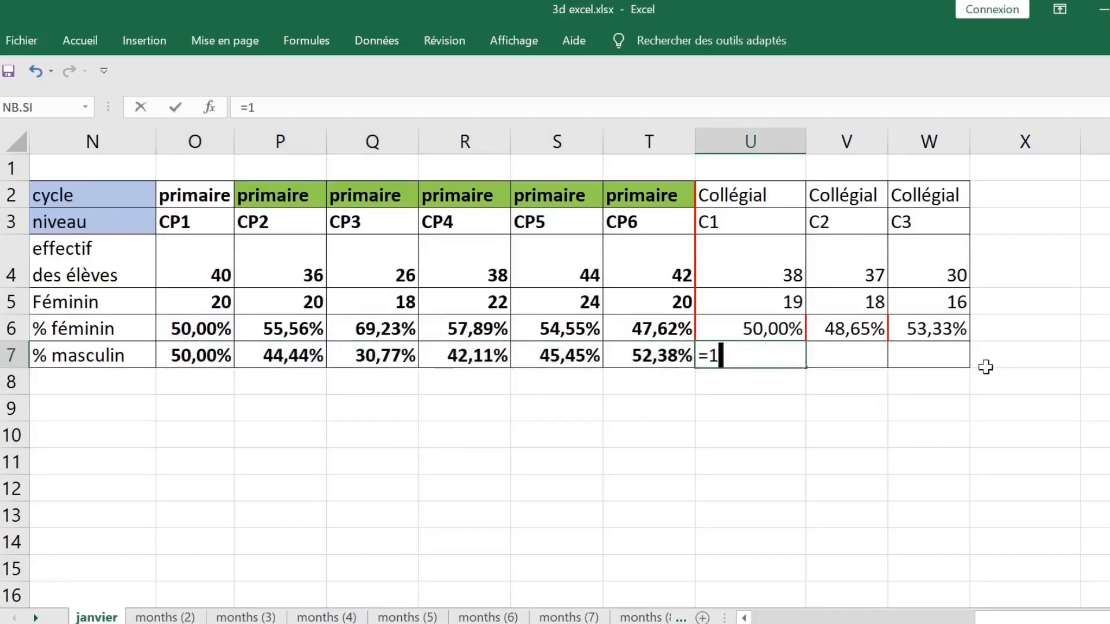
{"action": "left_click", "coordinate": [756, 321]}
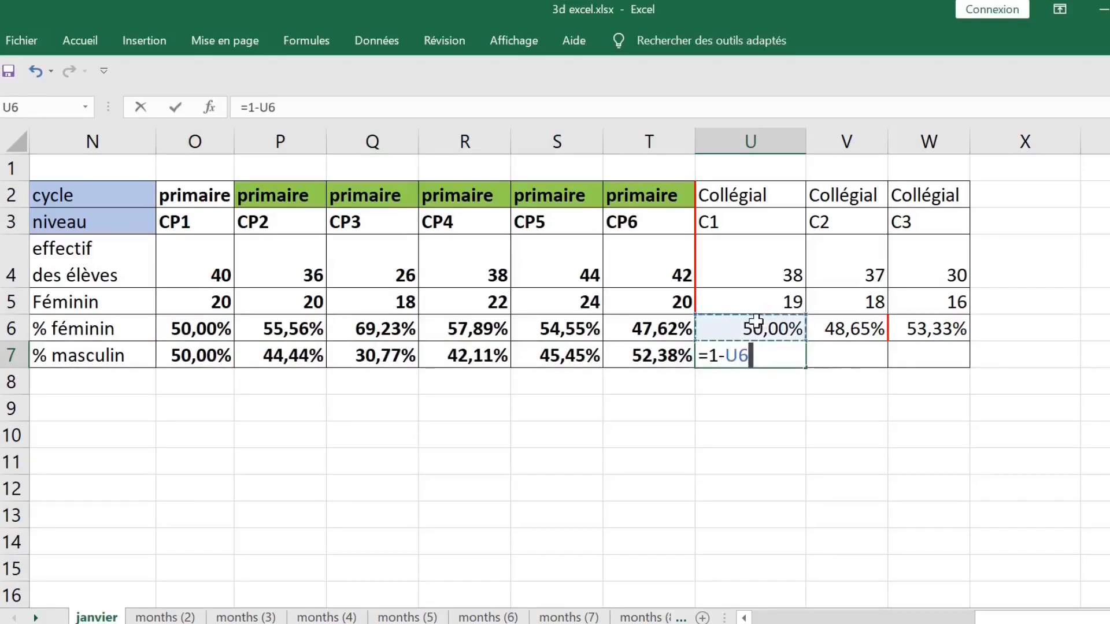
{"action": "key", "text": "Return"}
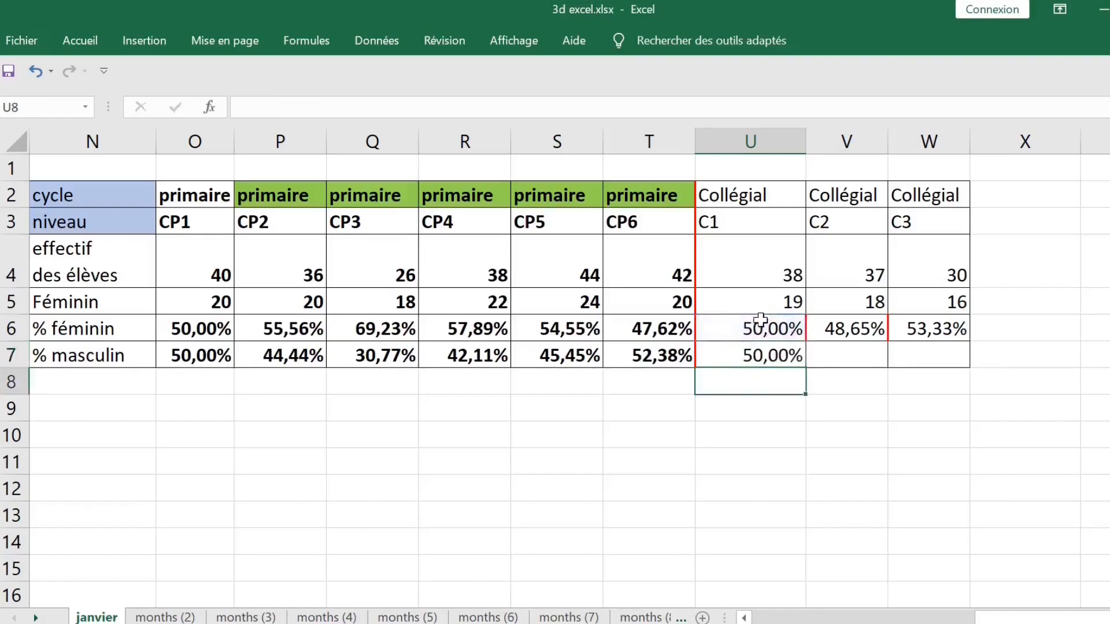
{"action": "left_click", "coordinate": [777, 356]}
{"action": "left_click_drag", "start_coordinate": [805, 367], "coordinate": [948, 361]}
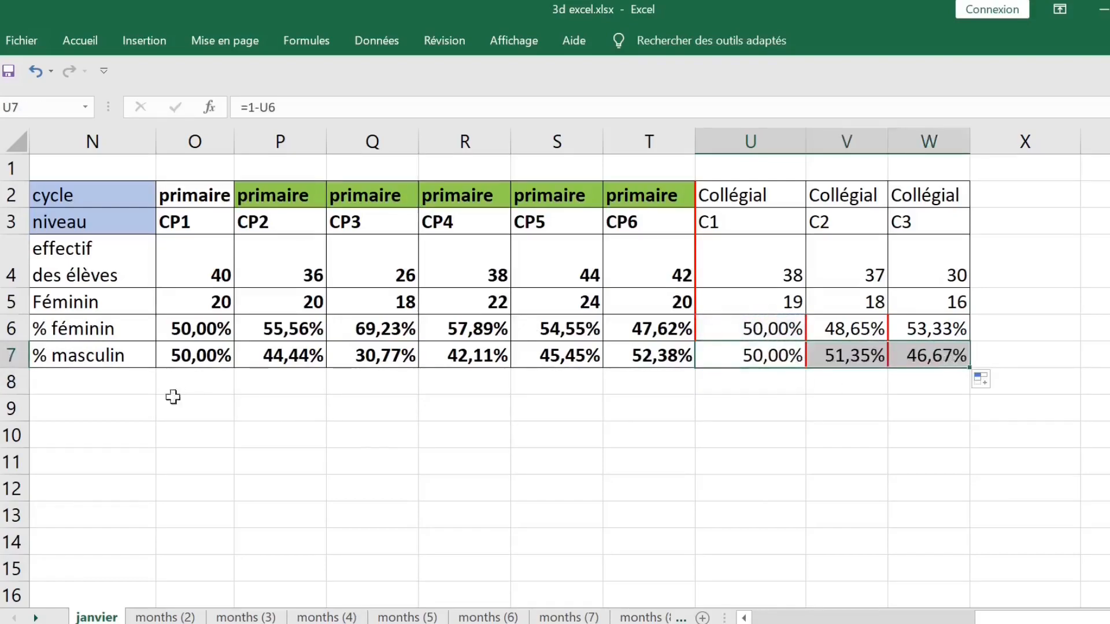
- Add a second % masculin label in cell N8 and enter the formula =(O4-O5)/O4 in cell O8
{"action": "left_click", "coordinate": [92, 382]}
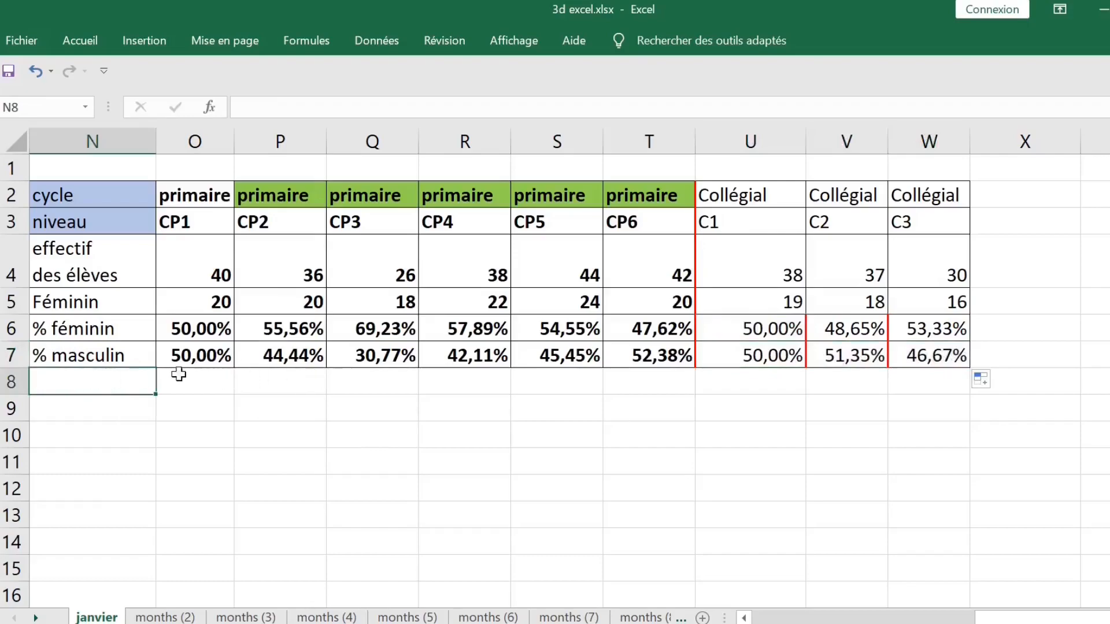
{"action": "type", "text": "% masculin"}
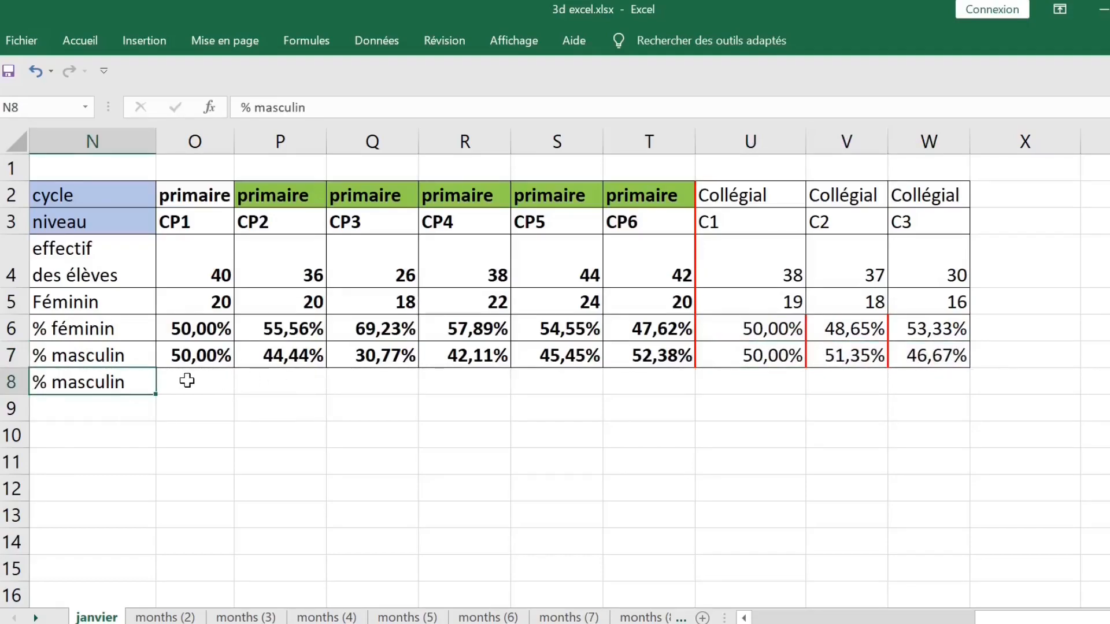
{"action": "key", "text": "Tab"}
{"action": "type", "text": "=("}
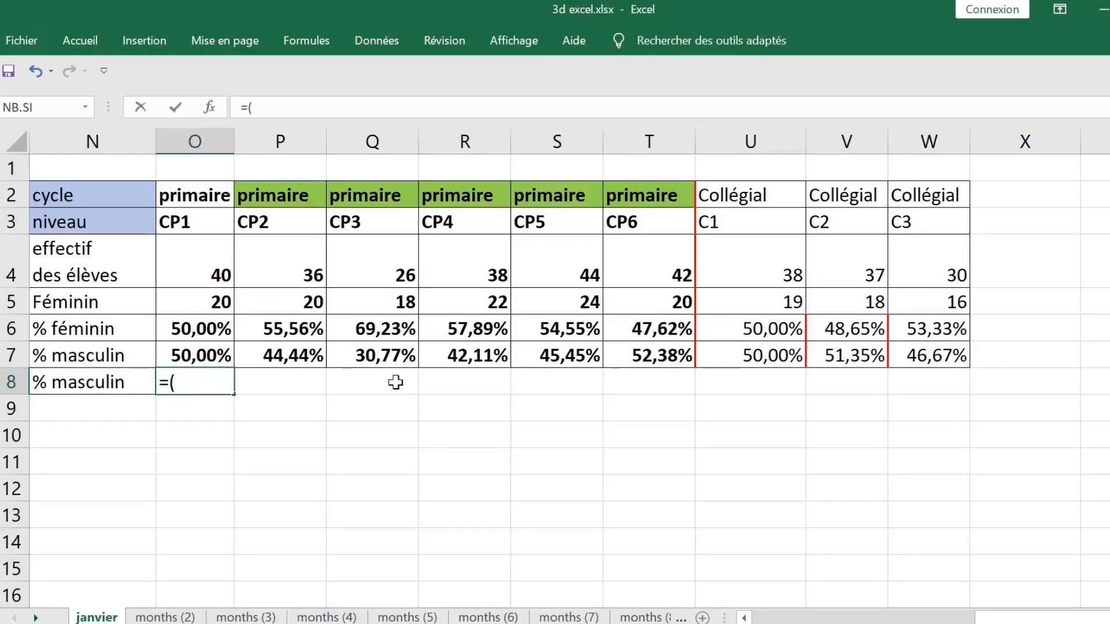
{"action": "left_click", "coordinate": [200, 263]}
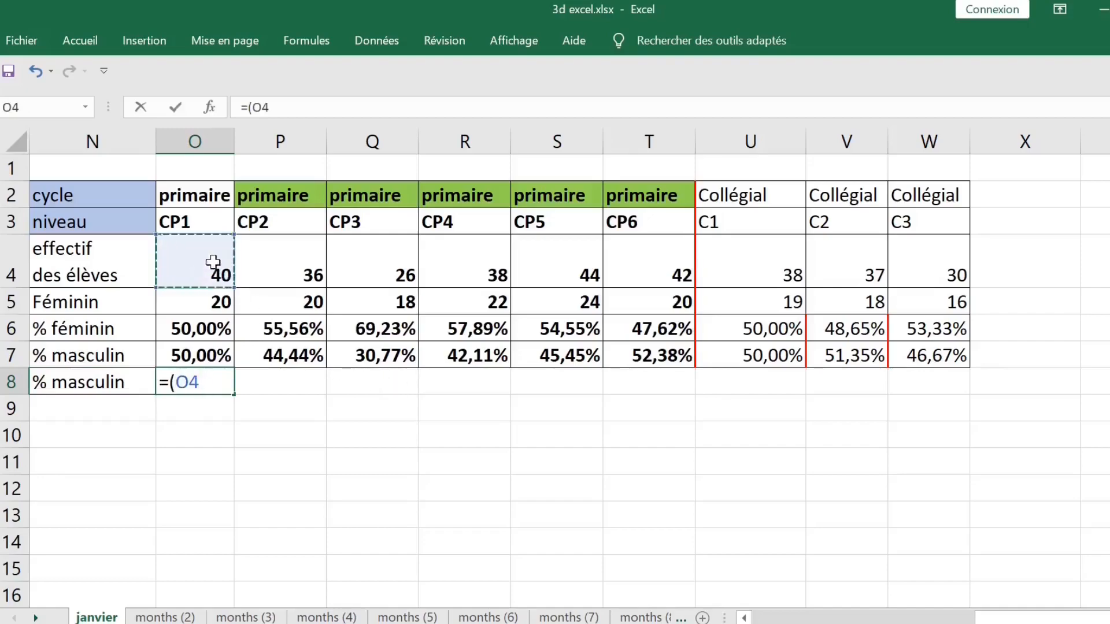
{"action": "type", "text": "-"}
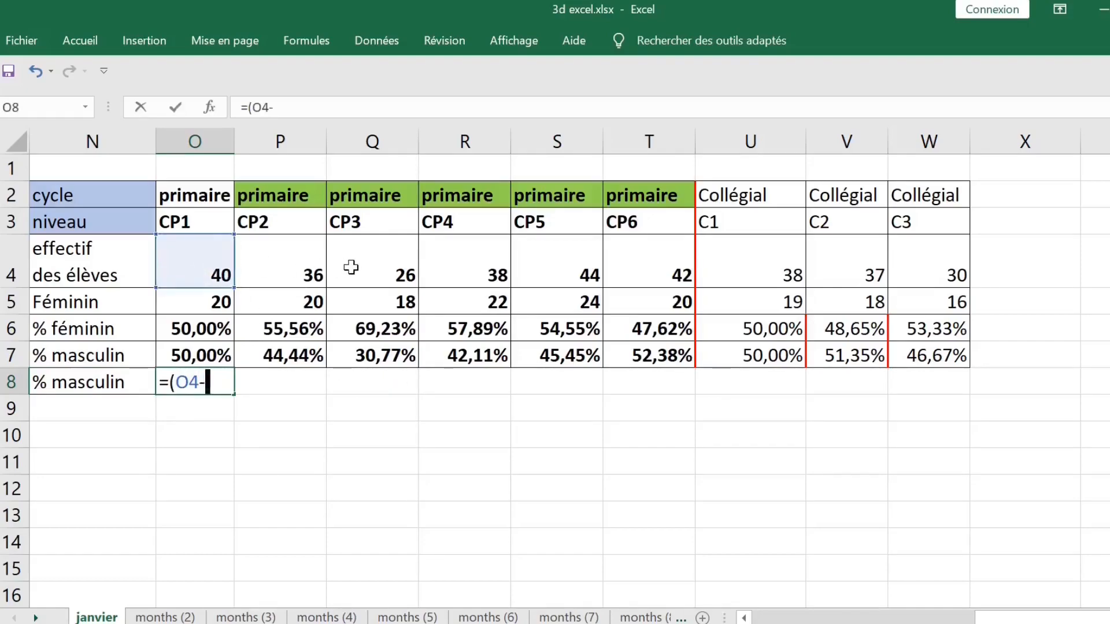
{"action": "left_click", "coordinate": [211, 299]}
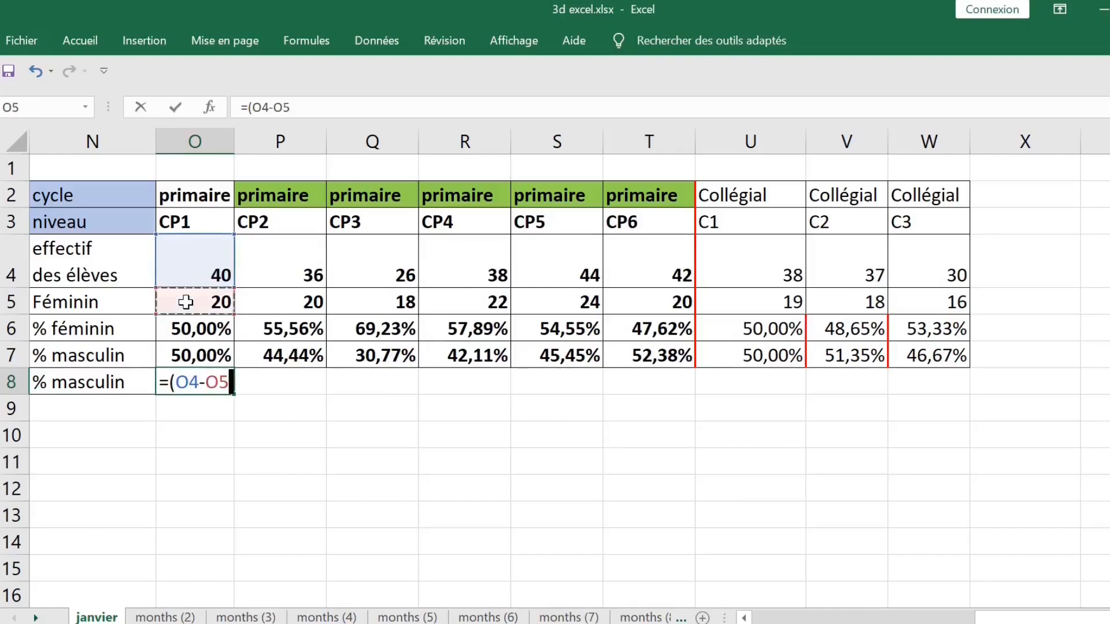
{"action": "type", "text": ")/"}
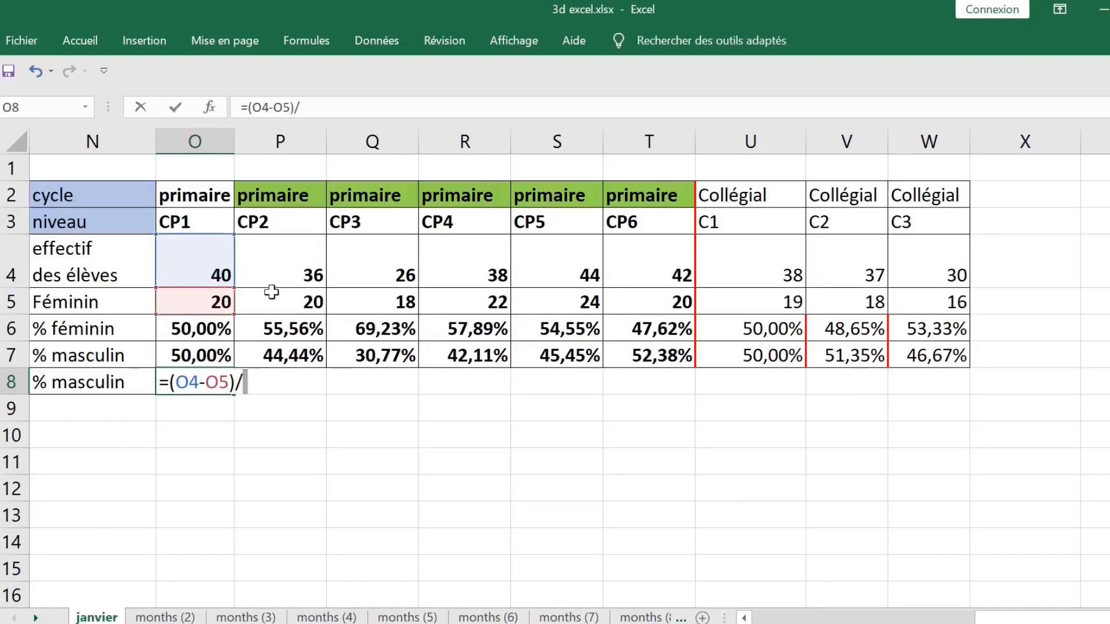
{"action": "left_click", "coordinate": [198, 266]}
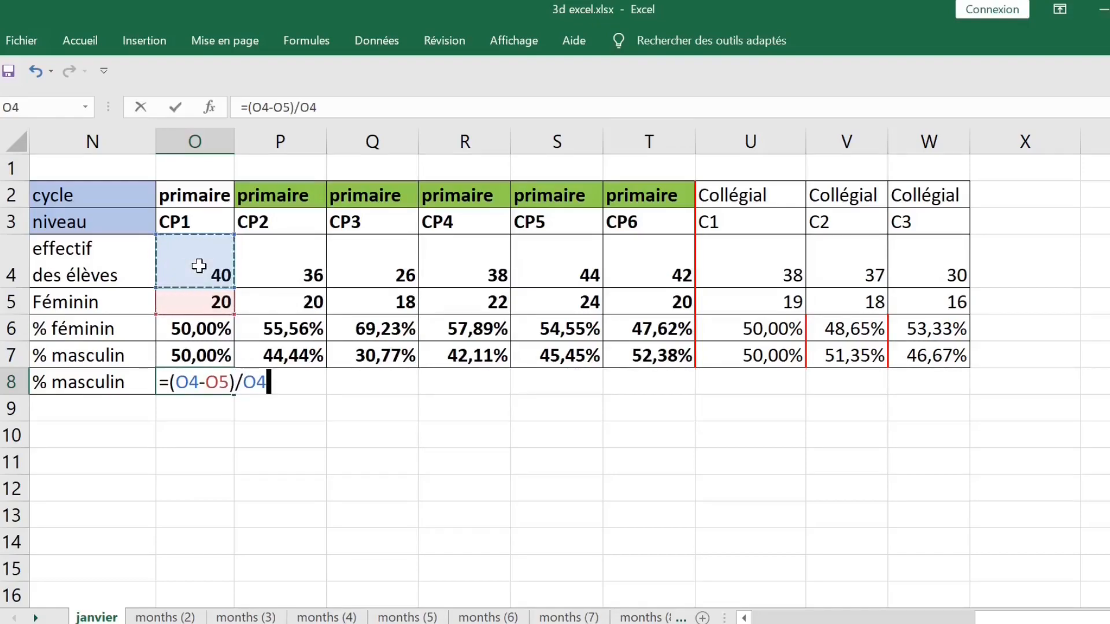
{"action": "key", "text": "Return"}
- Copy the formula from cell O8 into P8:T8 and U8:W8
{"action": "left_click", "coordinate": [201, 376]}
{"action": "left_click_drag", "start_coordinate": [298, 381], "coordinate": [643, 379]}
{"action": "key", "text": "ctrl+v"}
{"action": "left_click_drag", "start_coordinate": [732, 381], "coordinate": [916, 379]}
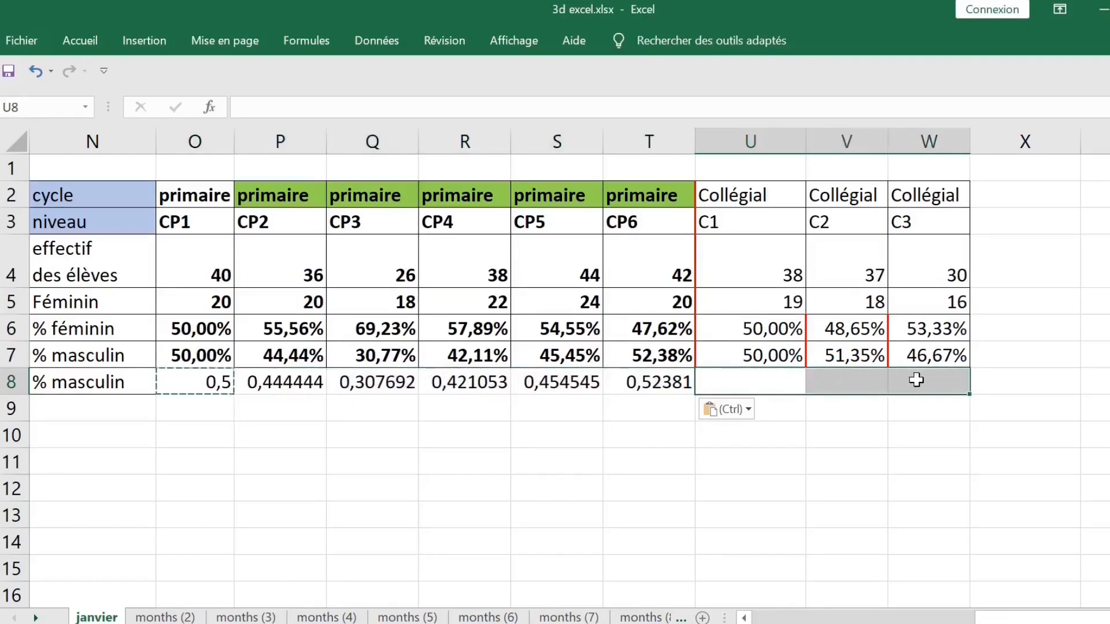
{"action": "key", "text": "ctrl+v"}
- Format the second % masculin row, O8:W8, as percentages with two decimal places
{"action": "left_click", "coordinate": [190, 380]}
{"action": "left_click_drag", "start_coordinate": [190, 381], "coordinate": [914, 379]}
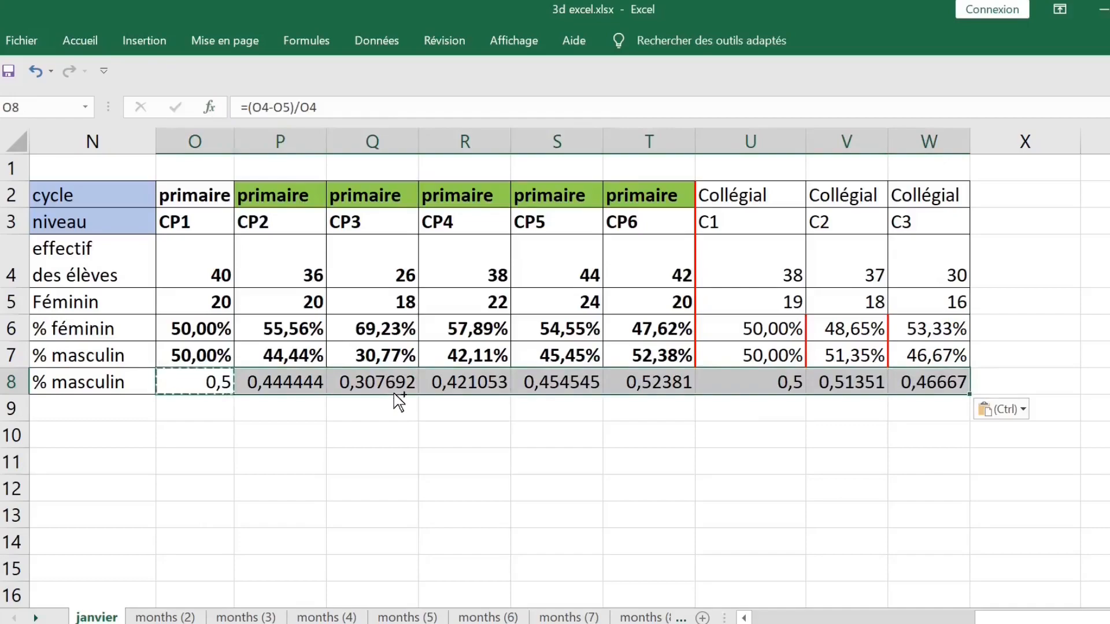
{"action": "key", "text": "ctrl+1"}
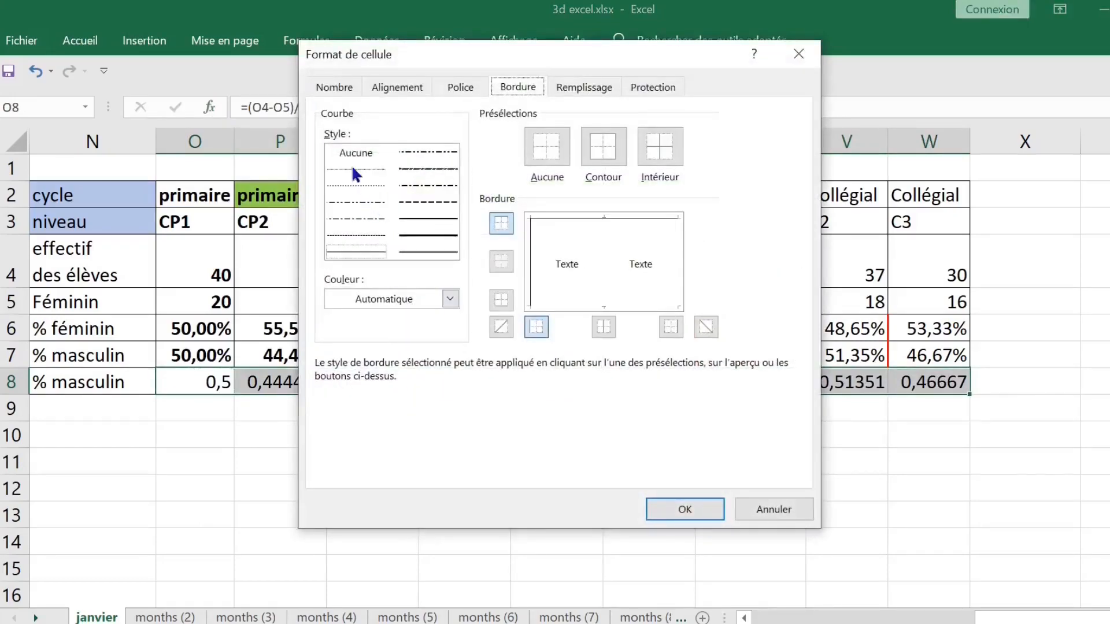
{"action": "left_click", "coordinate": [331, 87]}
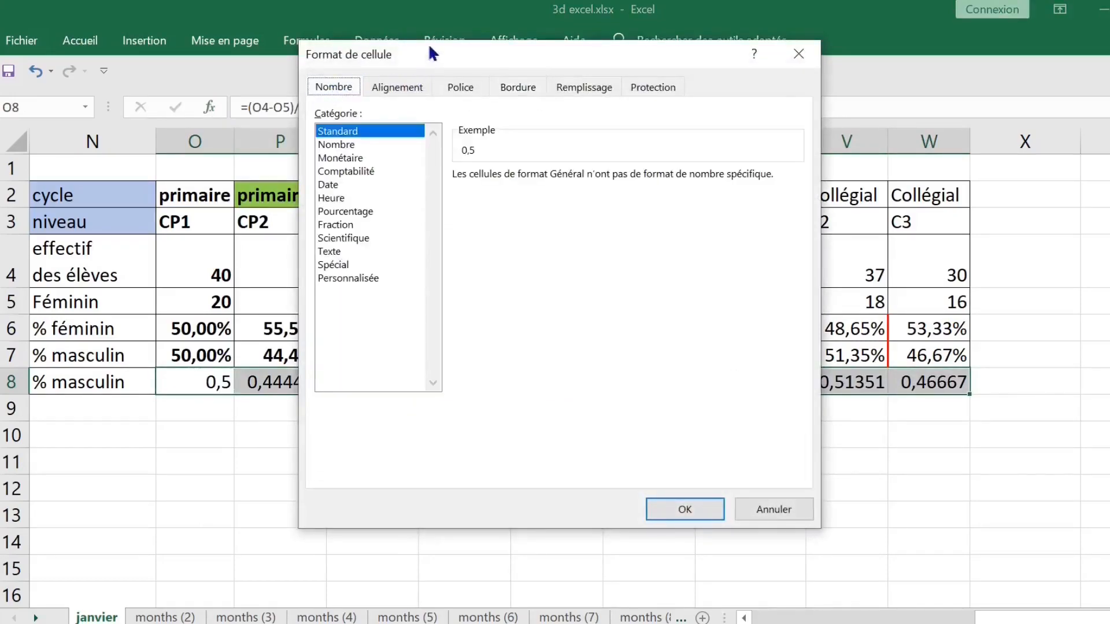
{"action": "left_click_drag", "start_coordinate": [431, 49], "coordinate": [522, 51]}
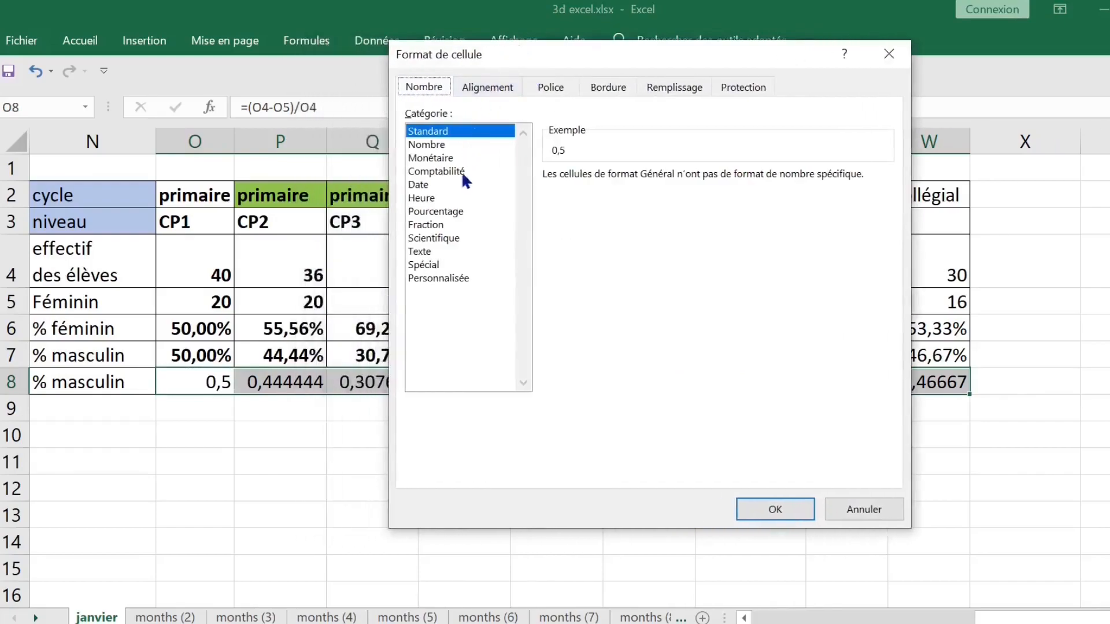
{"action": "left_click", "coordinate": [458, 212]}
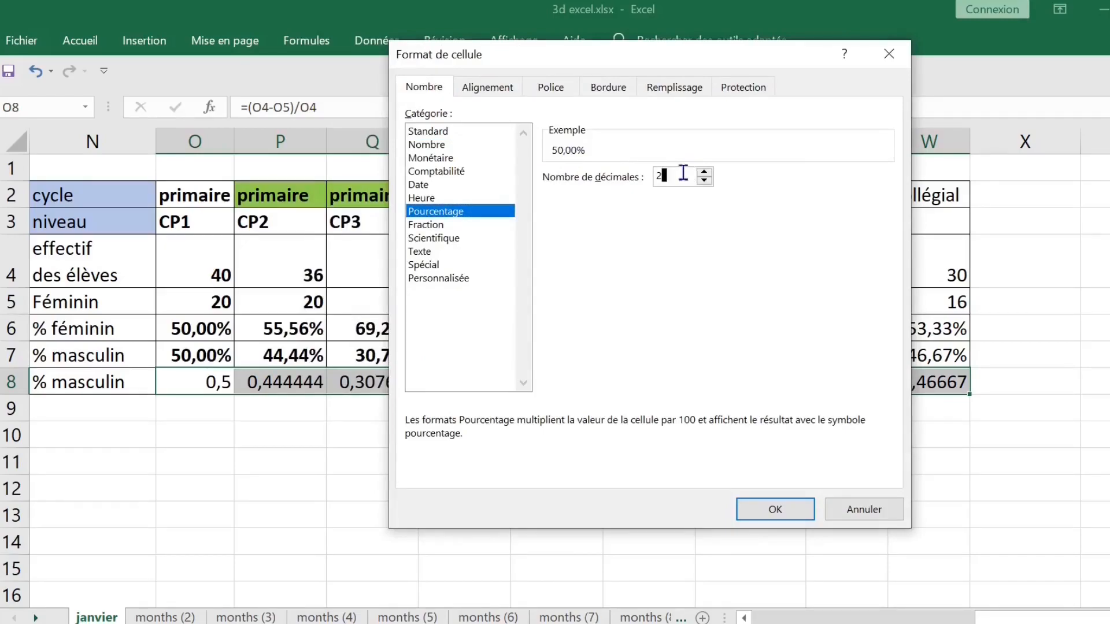
{"action": "left_click", "coordinate": [773, 509]}
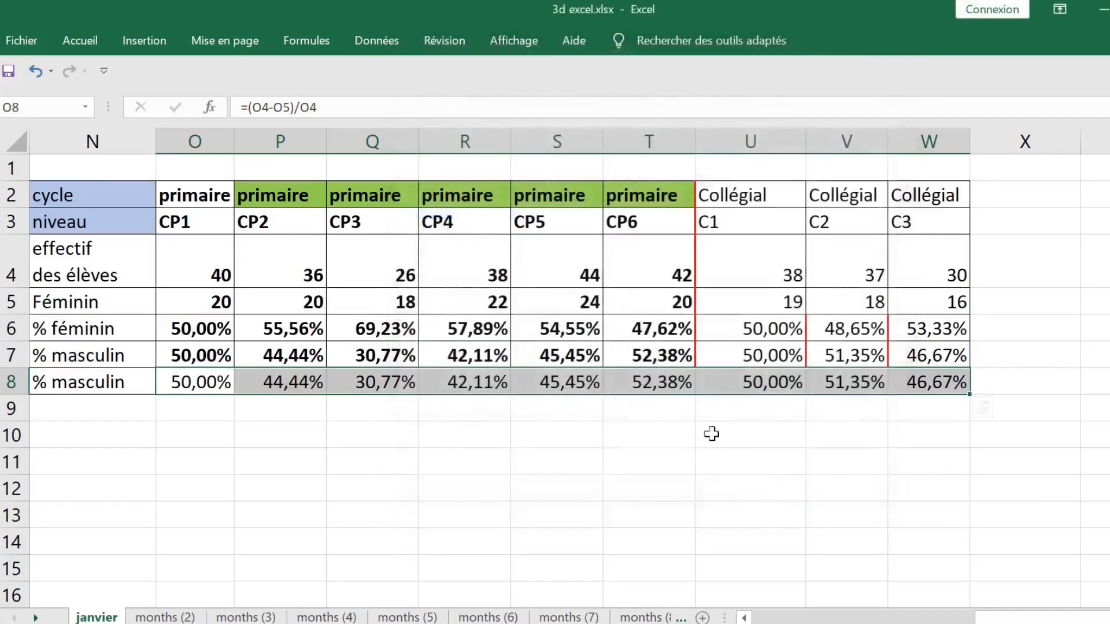
- Check the percentage totals with the formula =O8+O6 in O9 filled across to W9, and clear those check cells
{"action": "left_click", "coordinate": [221, 419]}
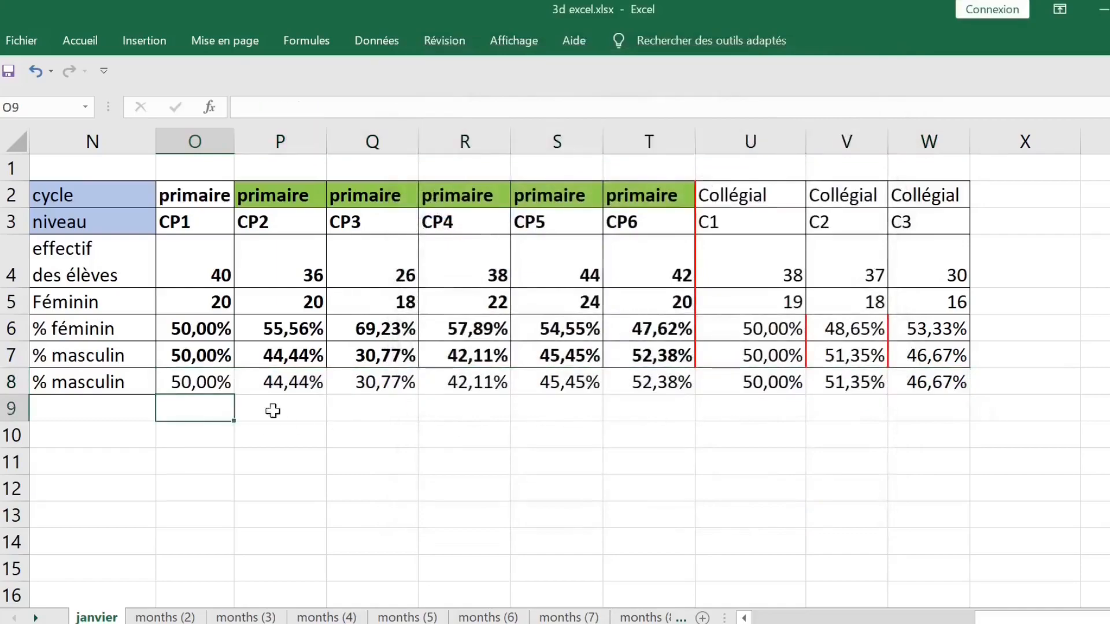
{"action": "type", "text": "="}
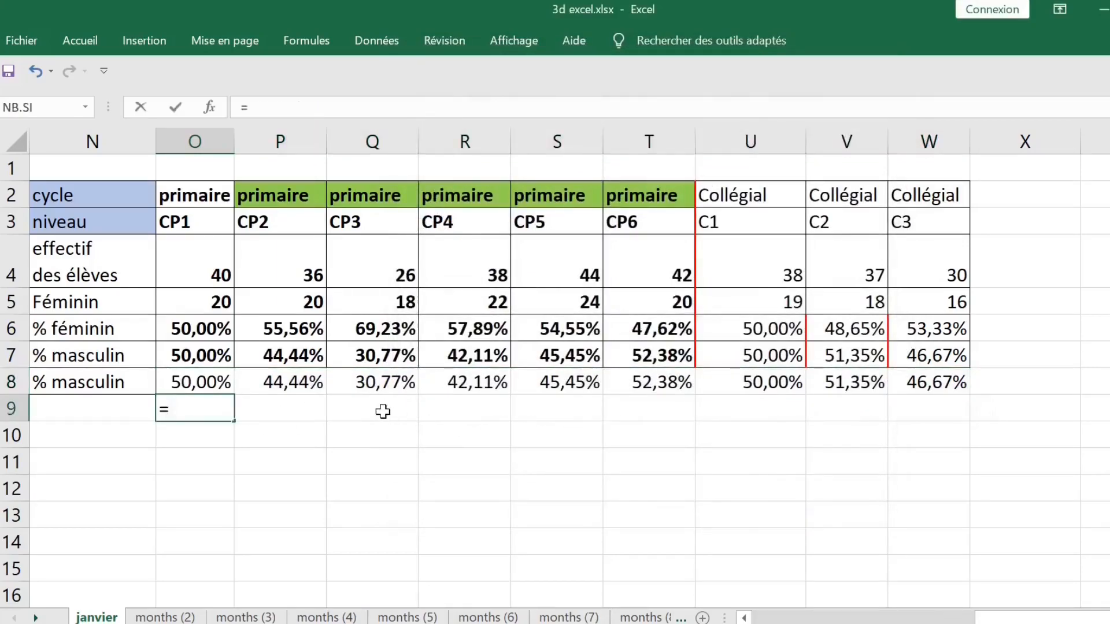
{"action": "left_click", "coordinate": [198, 379]}
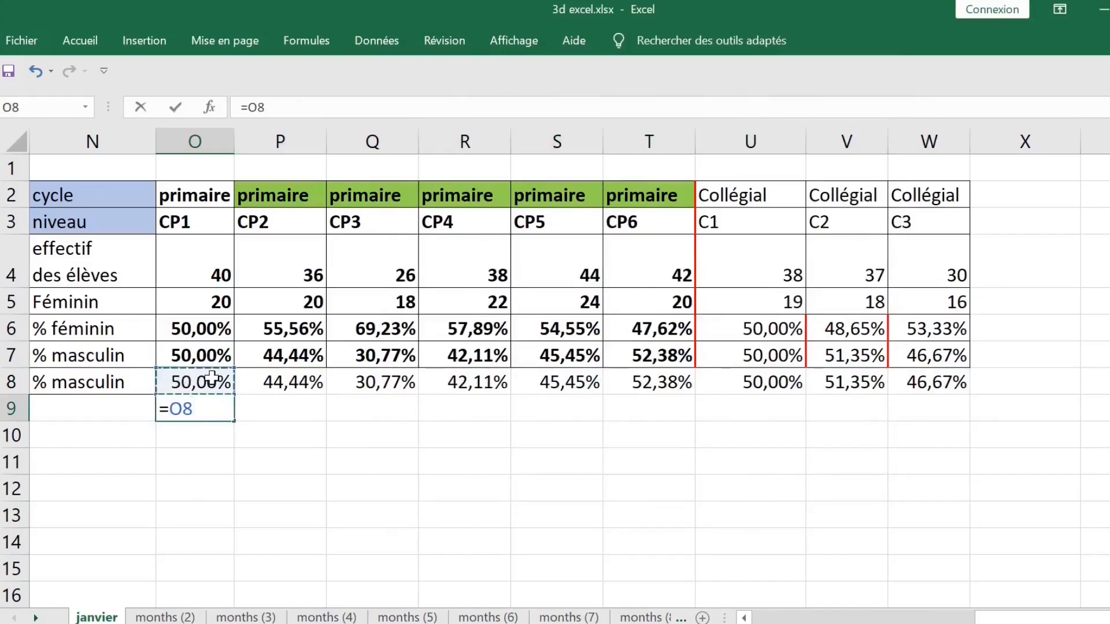
{"action": "type", "text": "+"}
{"action": "left_click", "coordinate": [205, 324]}
{"action": "key", "text": "Return"}
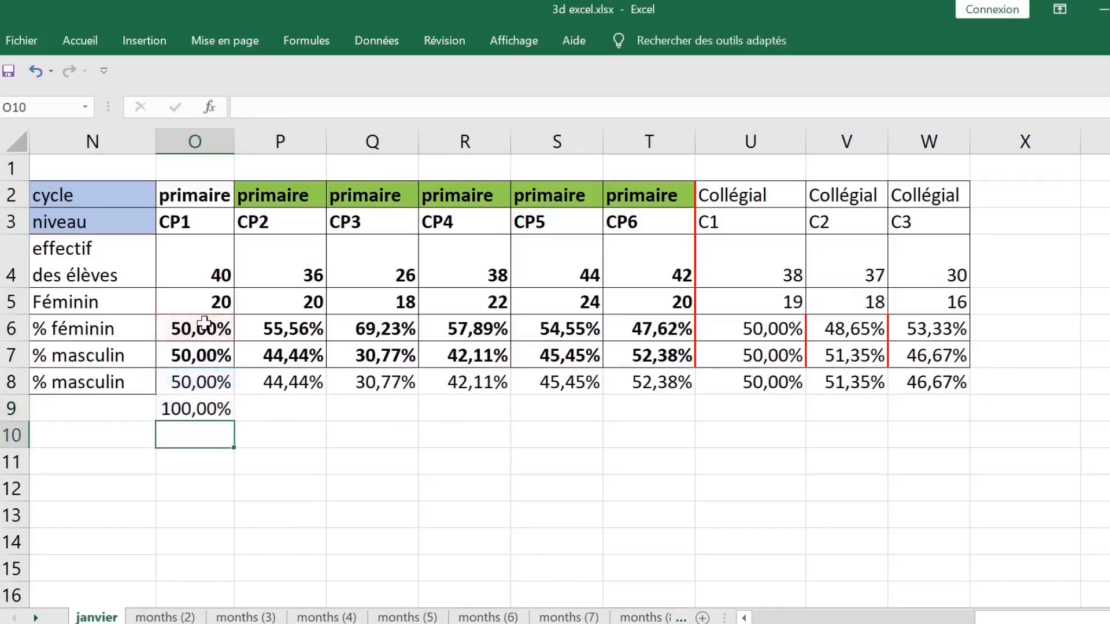
{"action": "left_click", "coordinate": [175, 413]}
{"action": "left_click_drag", "start_coordinate": [232, 423], "coordinate": [959, 418]}
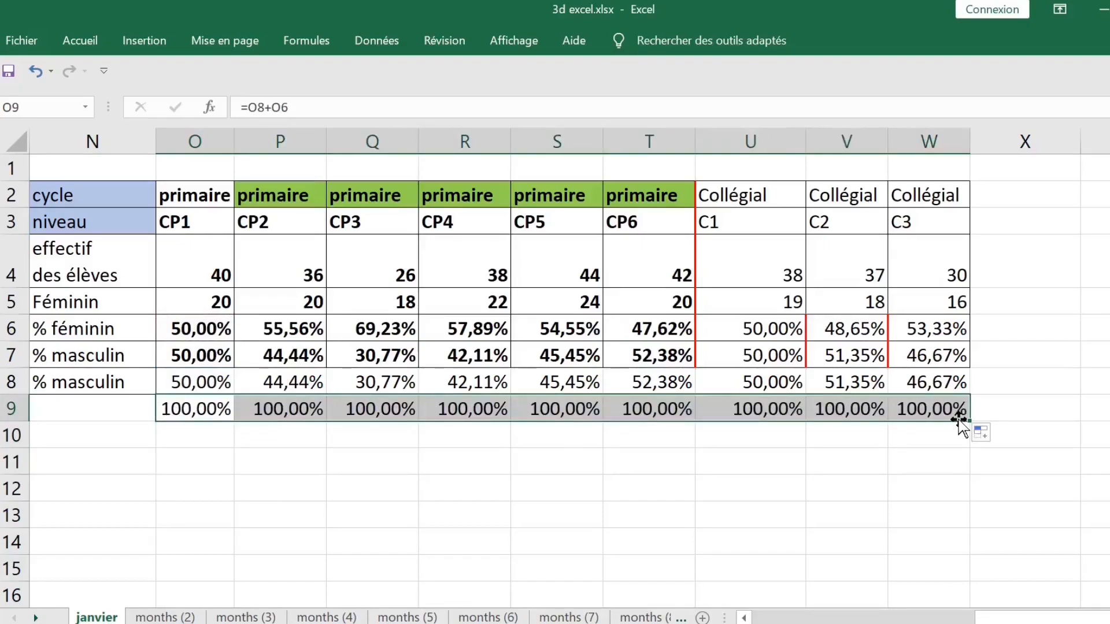
{"action": "key", "text": "Delete"}
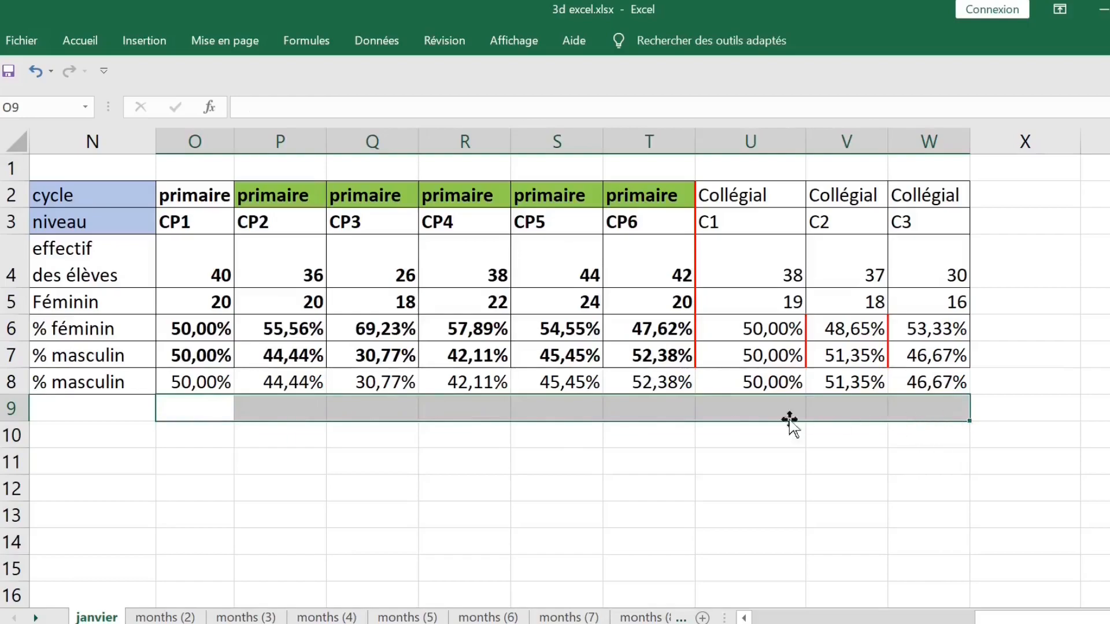
{"action": "left_click", "coordinate": [466, 454]}
{"action": "left_click", "coordinate": [596, 387]}
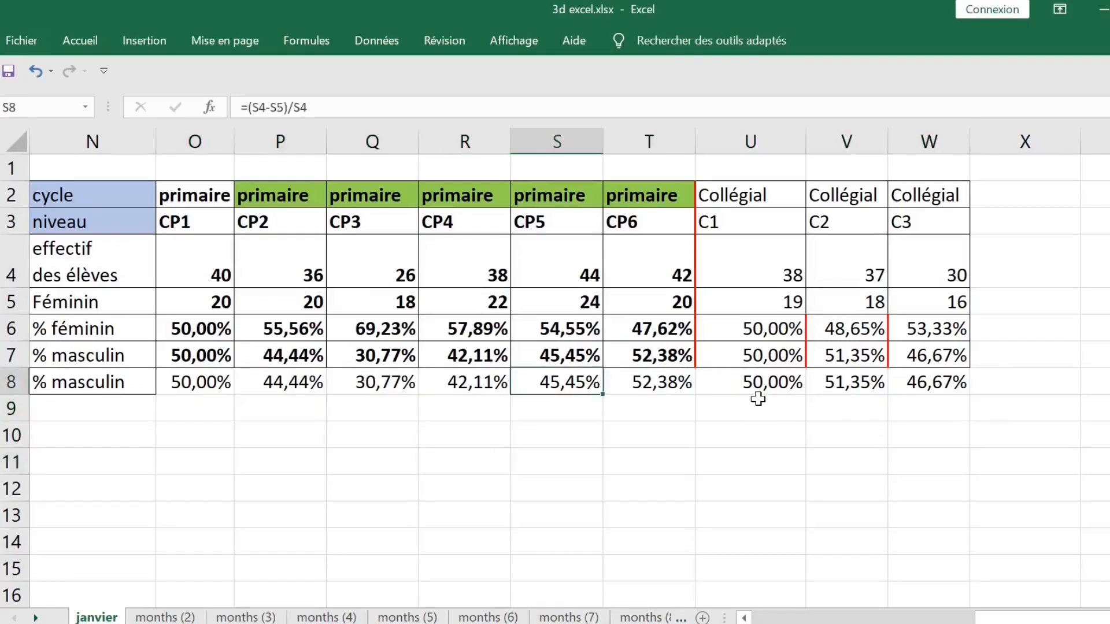